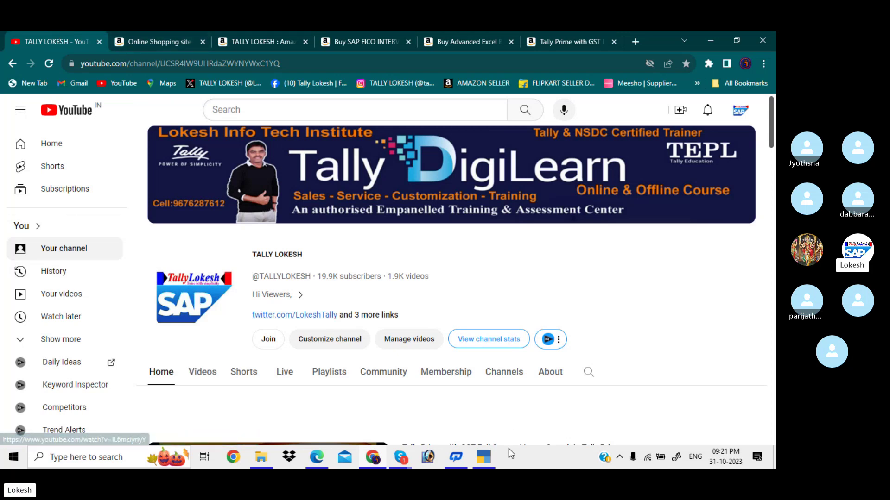
Switch from Chrome's YouTube page to the TallyPrime window showing SUMITHRA FINANCE COMPANY
{"action": "left_click", "coordinate": [484, 457]}
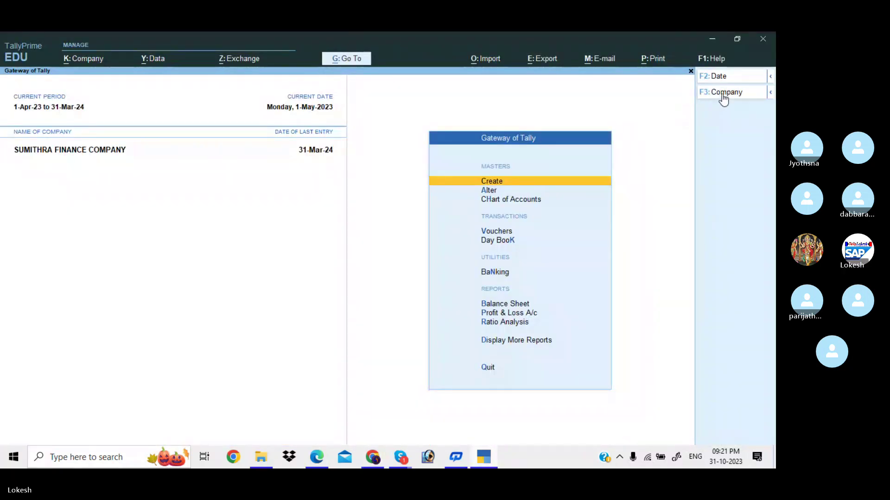
Shut SUMITHRA FINANCE COMPANY from the F3: Company menu
{"action": "left_click", "coordinate": [721, 93]}
{"action": "key", "text": "Return"}
{"action": "key", "text": "Return"}
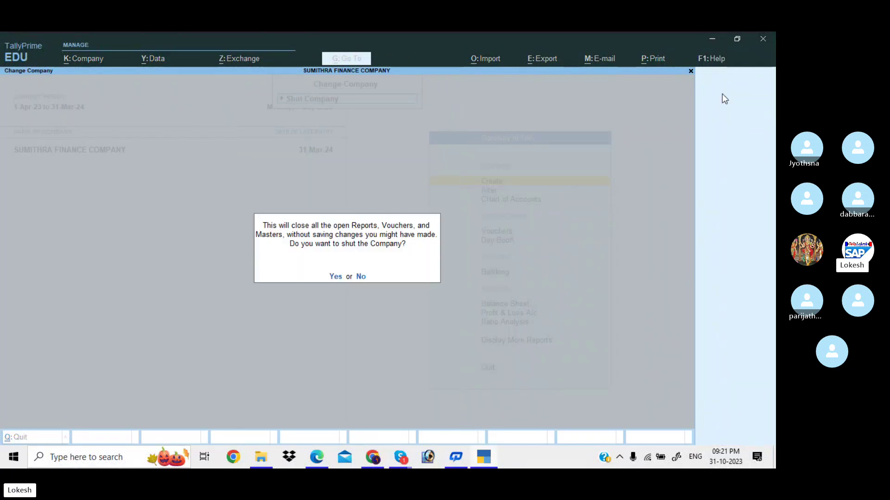
{"action": "key", "text": "y"}
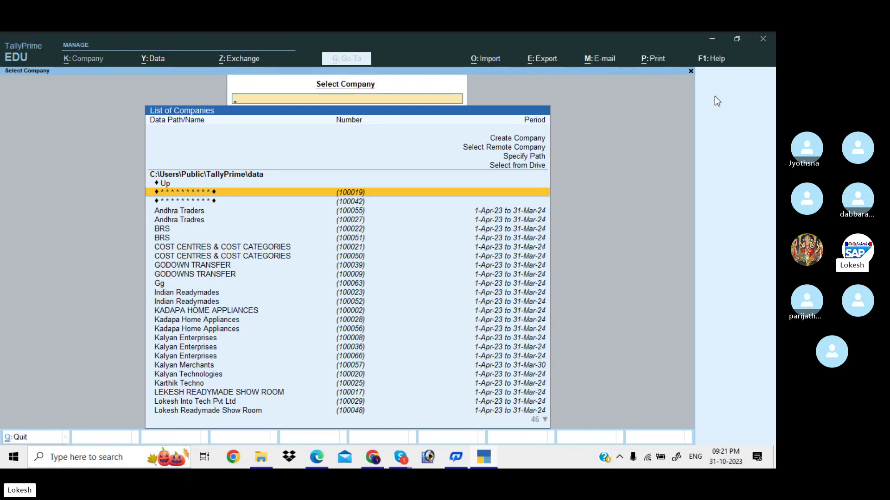
Choose Create Company in Select Company to bring up a blank Company Creation form
{"action": "key", "text": "Down"}
{"action": "key", "text": "Down"}
{"action": "key", "text": "Down"}
{"action": "key", "text": "Down"}
{"action": "key", "text": "Down"}
{"action": "key", "text": "Down"}
{"action": "key", "text": "Down"}
{"action": "key", "text": "Down"}
{"action": "key", "text": "Down"}
{"action": "key", "text": "Down"}
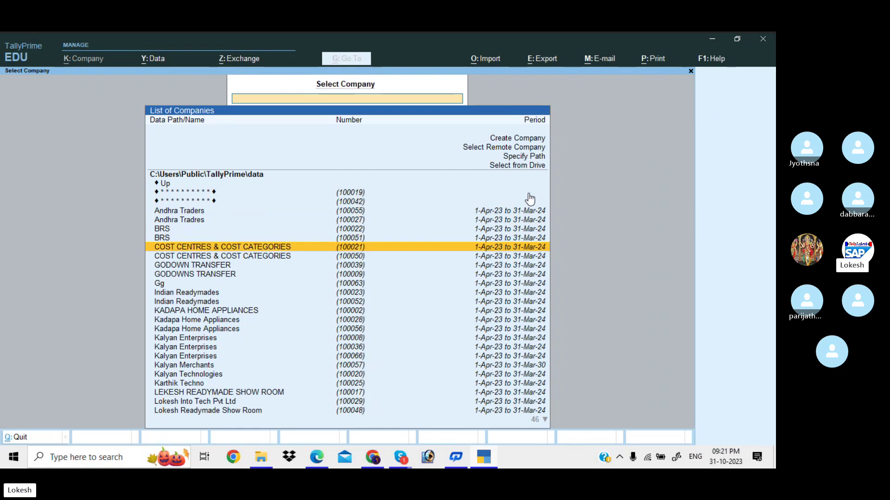
{"action": "key", "text": "Up"}
{"action": "key", "text": "Up"}
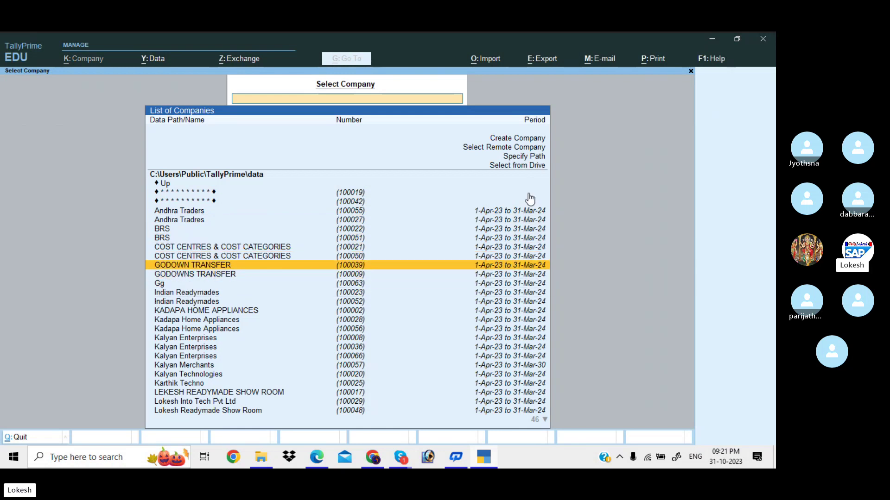
{"action": "key", "text": "Up"}
{"action": "key", "text": "Up"}
{"action": "key", "text": "Up"}
{"action": "key", "text": "Up"}
{"action": "key", "text": "Up"}
{"action": "key", "text": "Up"}
{"action": "key", "text": "Up"}
{"action": "key", "text": "Up"}
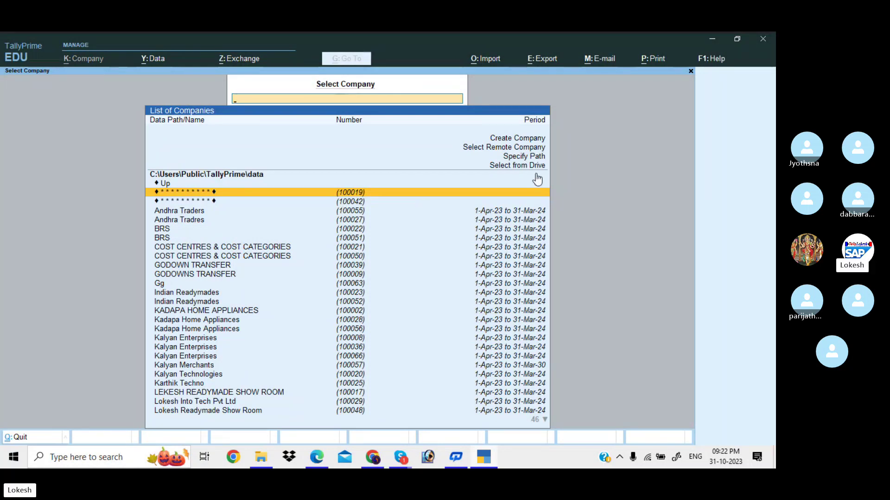
{"action": "key", "text": "Up"}
{"action": "key", "text": "Home"}
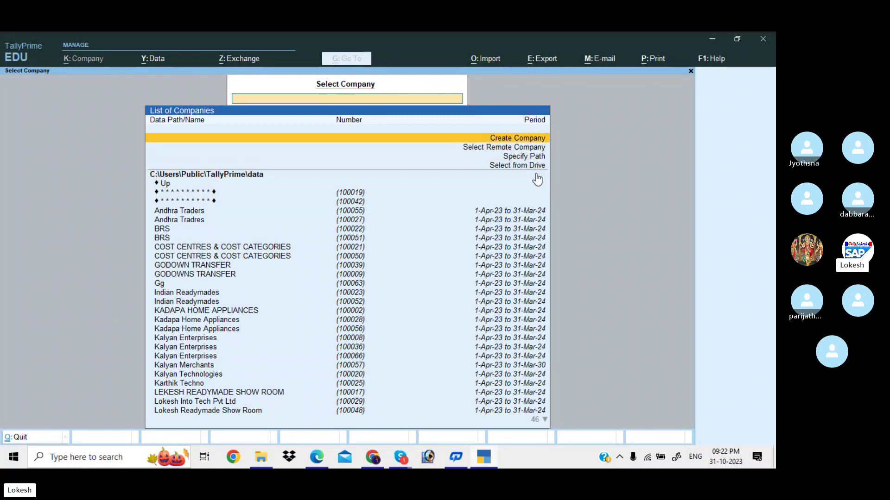
{"action": "key", "text": "Return"}
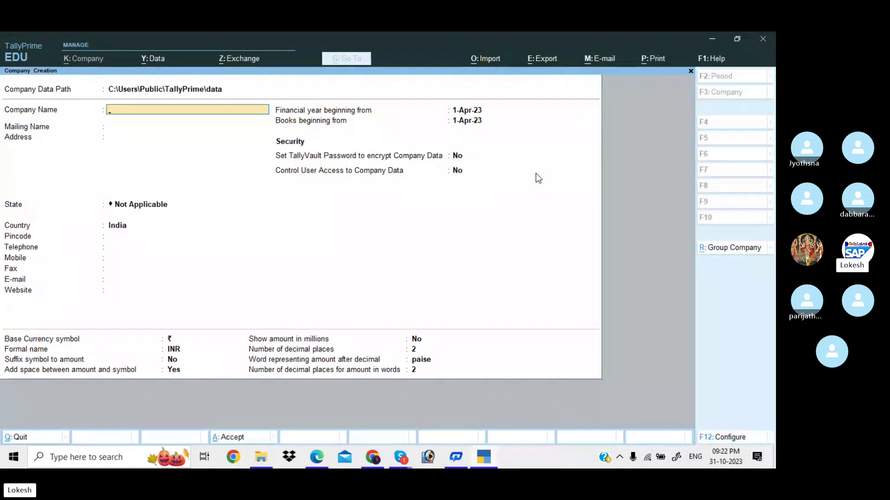
Enter LIT PVT LTD as company and mailing name, with state Andhra Pradesh
{"action": "type", "text": "Lit"}
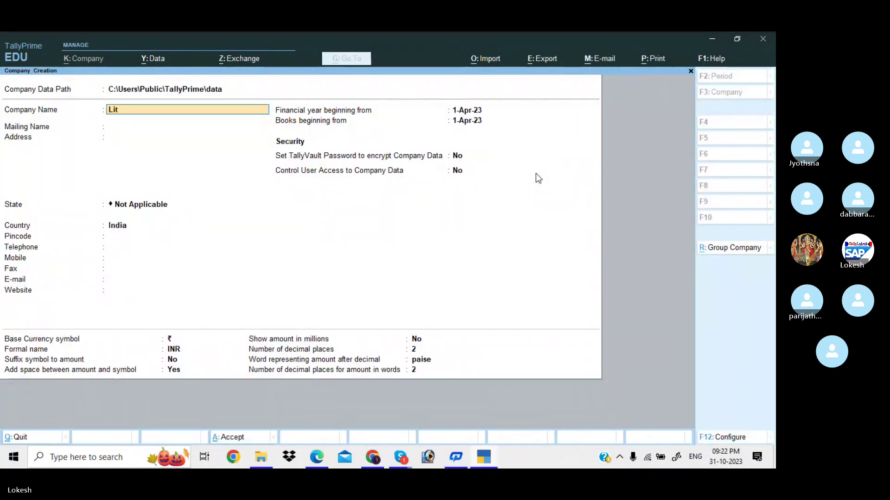
{"action": "key", "text": "BackSpace"}
{"action": "key", "text": "BackSpace"}
{"action": "key", "text": "BackSpace"}
{"action": "type", "text": "LIT"}
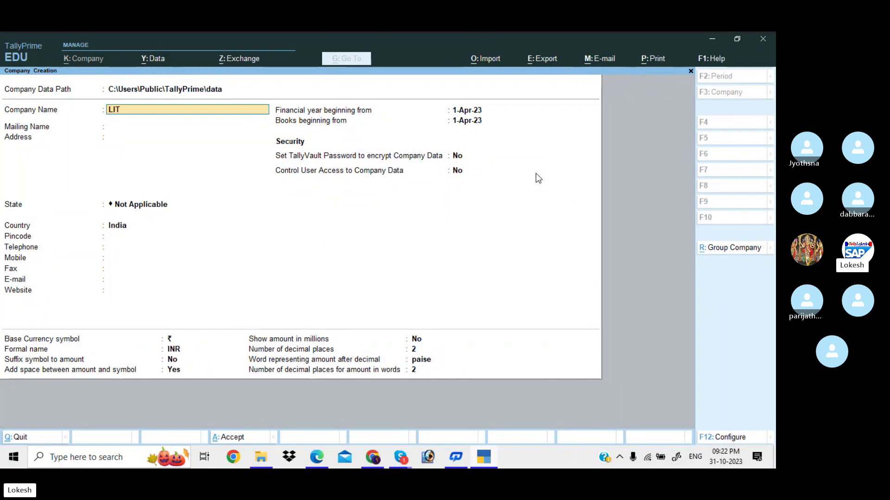
{"action": "type", "text": " PVT LTD"}
{"action": "key", "text": "Return"}
{"action": "key", "text": "Return"}
{"action": "key", "text": "Return"}
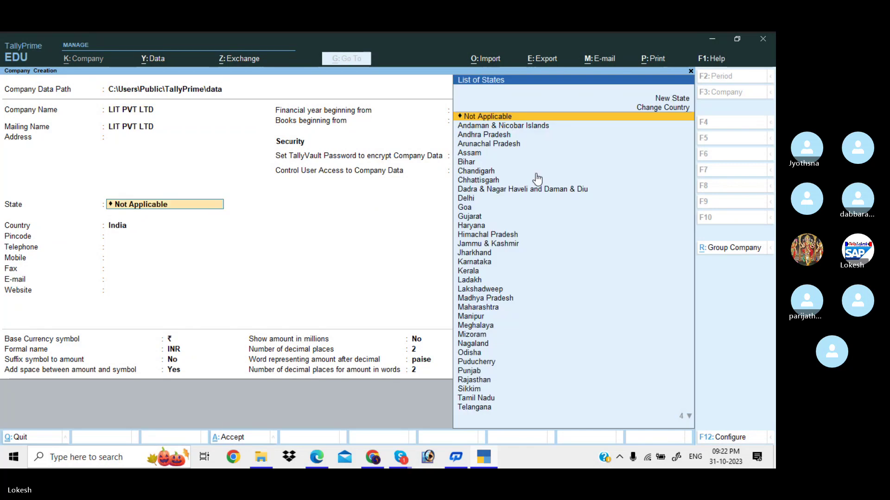
{"action": "key", "text": "Down"}
{"action": "key", "text": "Down"}
{"action": "key", "text": "Return"}
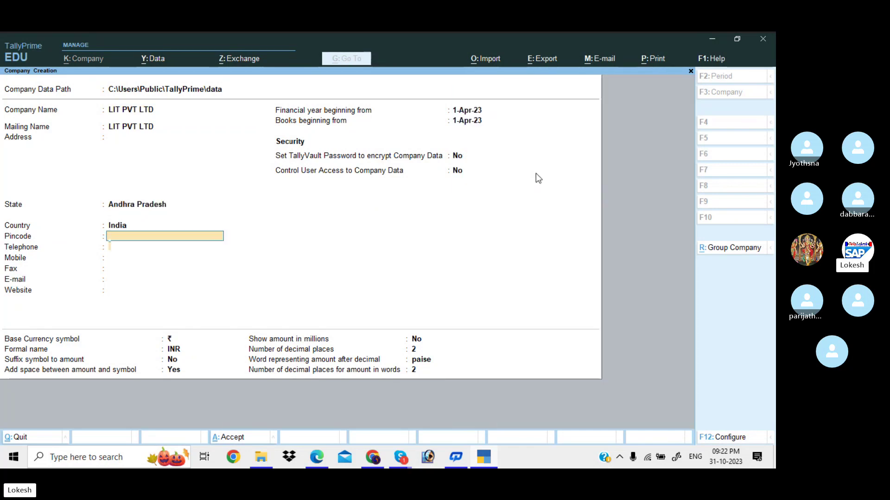
{"action": "key", "text": "Return"}
{"action": "key", "text": "Return"}
{"action": "key", "text": "Return"}
{"action": "key", "text": "Return"}
{"action": "key", "text": "Return"}
{"action": "key", "text": "Return"}
{"action": "key", "text": "Return"}
{"action": "key", "text": "Return"}
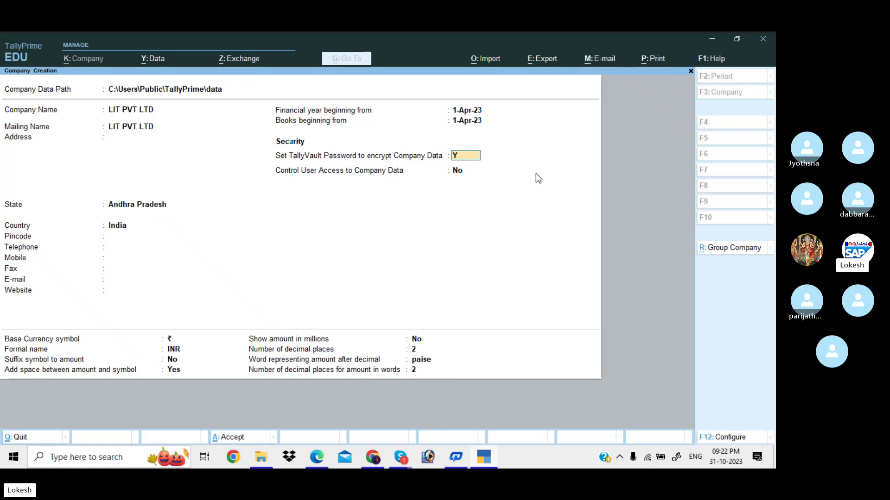
Set 'Set TallyVault Password to encrypt Company Data' to Yes
{"action": "key", "text": "y"}
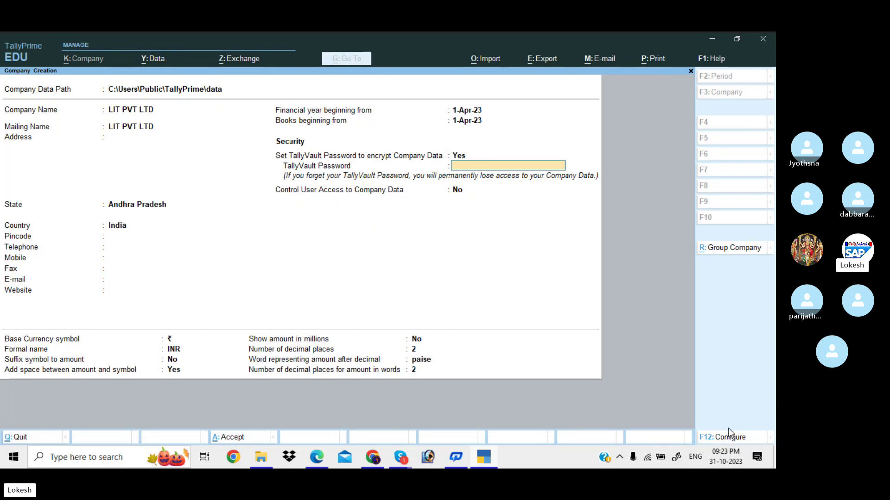
{"action": "left_click", "coordinate": [729, 433]}
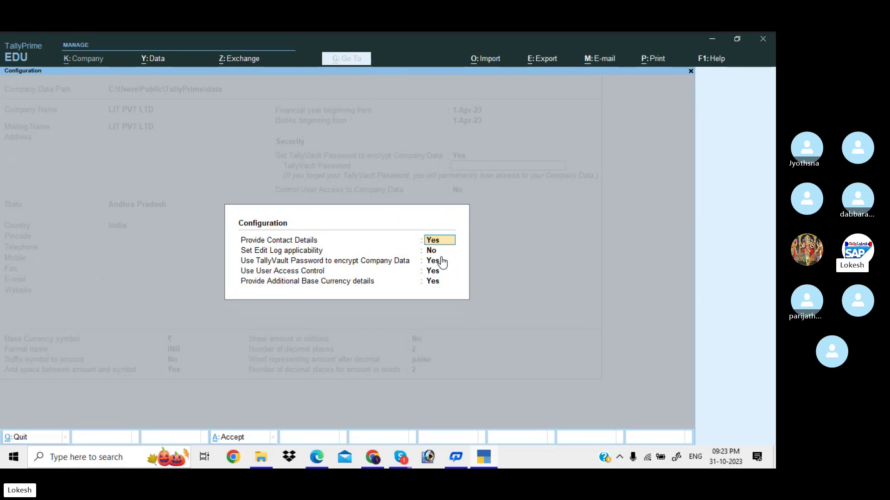
{"action": "left_click", "coordinate": [438, 263]}
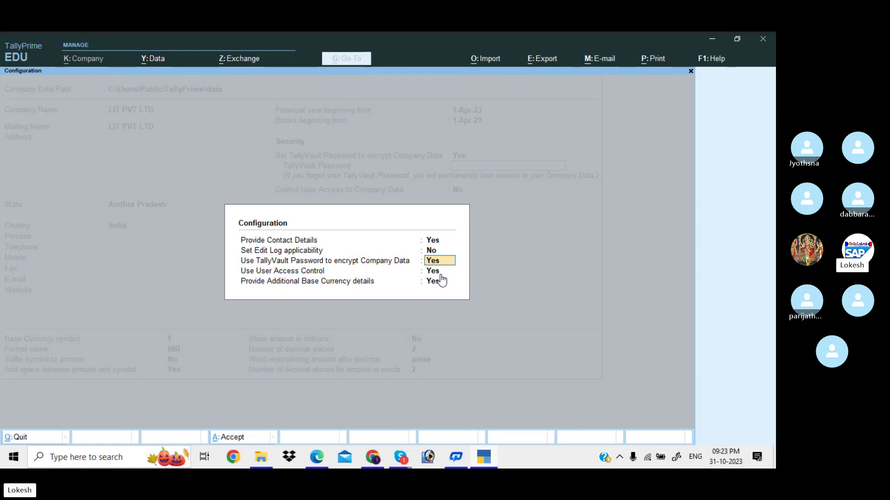
{"action": "key", "text": "n"}
{"action": "key", "text": "n"}
{"action": "key", "text": "n"}
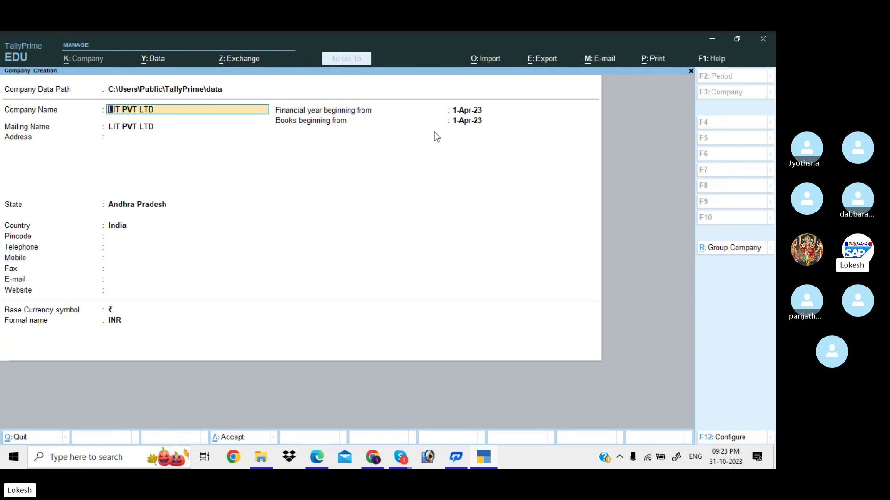
{"action": "left_click", "coordinate": [468, 121]}
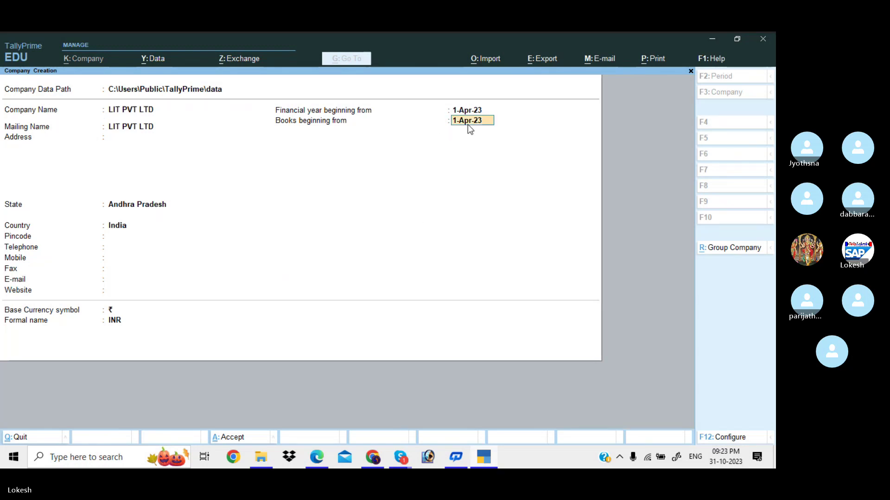
{"action": "left_click", "coordinate": [729, 437]}
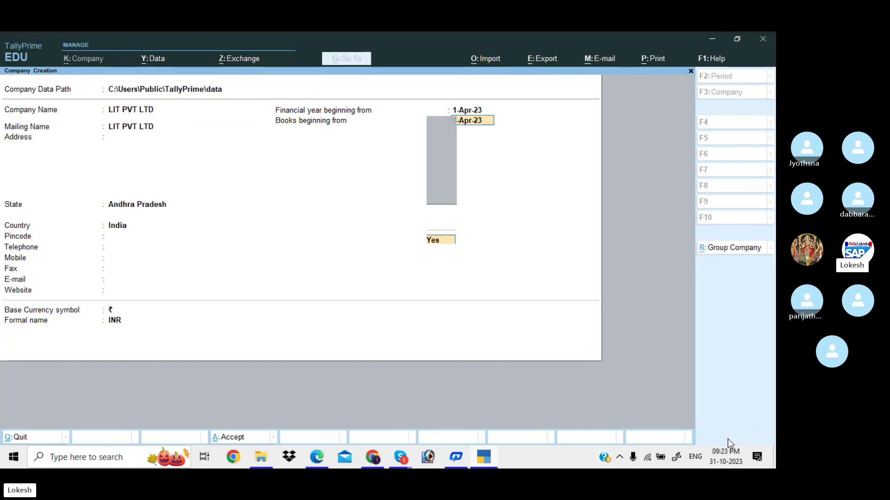
{"action": "key", "text": "Return"}
{"action": "key", "text": "Return"}
{"action": "key", "text": "y"}
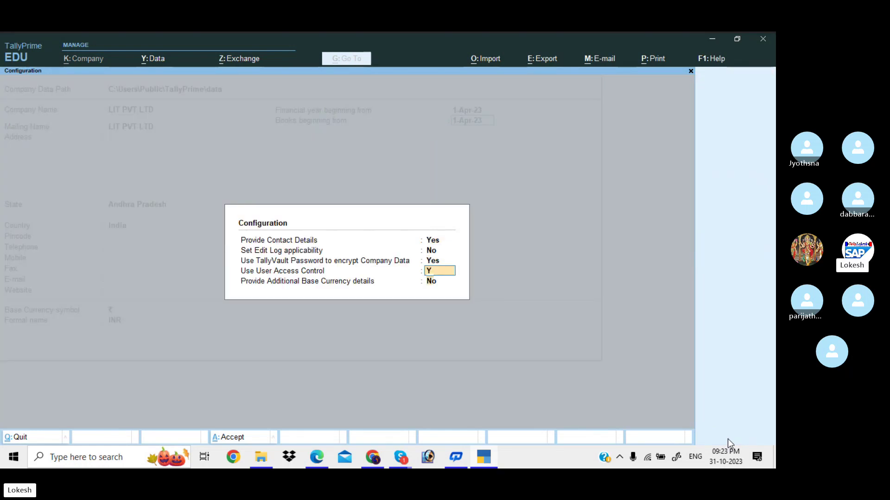
{"action": "key", "text": "Return"}
{"action": "key", "text": "Return"}
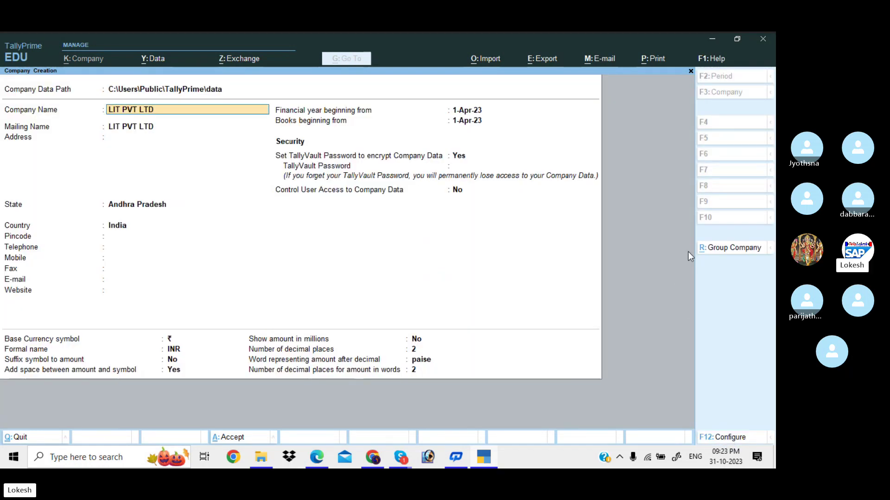
{"action": "left_click", "coordinate": [463, 157]}
Enter and confirm a three-character TallyVault password, keeping Control User Access at No
{"action": "key", "text": "Return"}
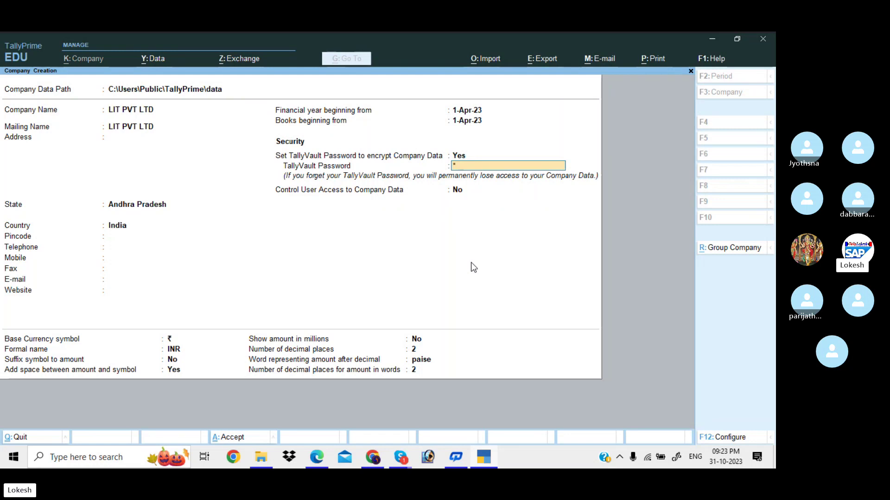
{"action": "type", "text": "***"}
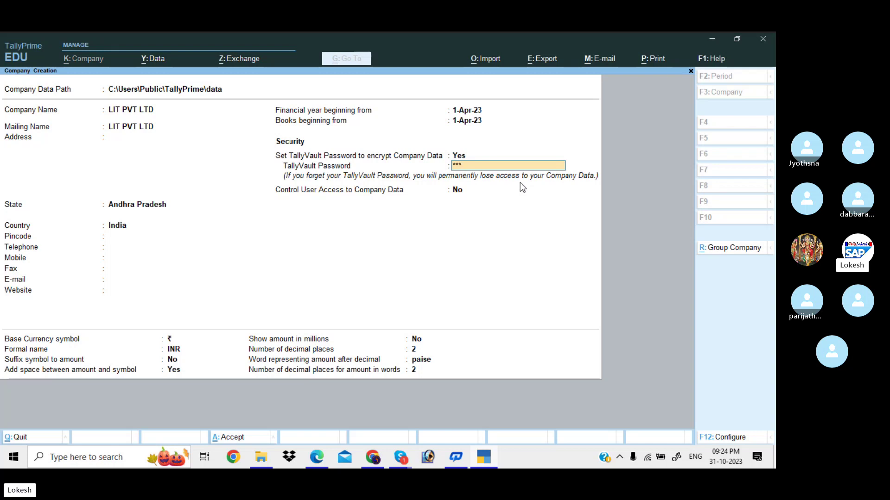
{"action": "key", "text": "Return"}
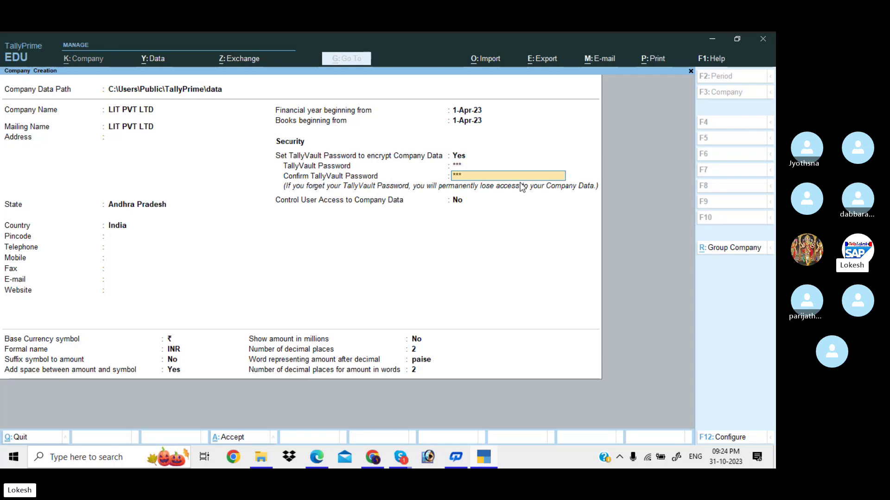
{"action": "key", "text": "Return"}
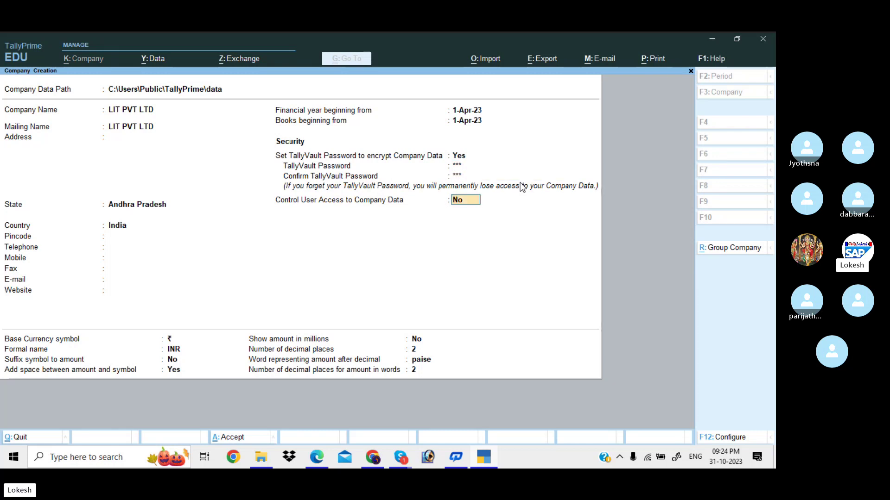
{"action": "key", "text": "Return"}
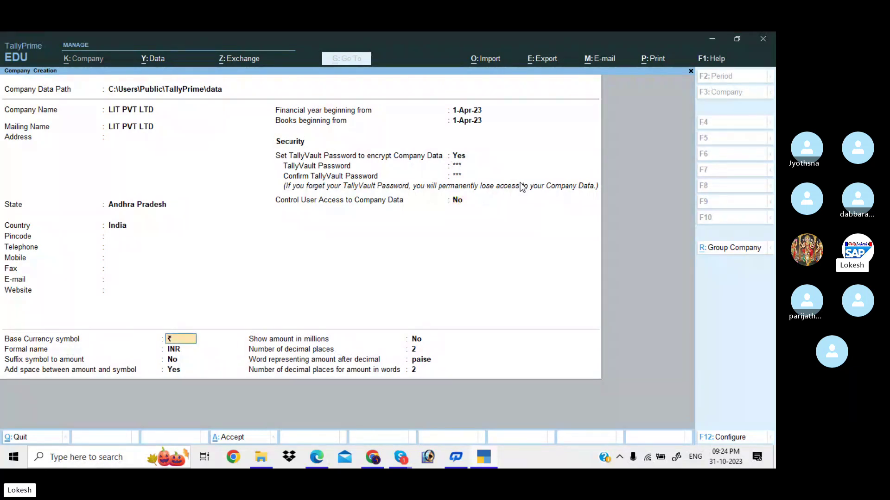
{"action": "key", "text": "Return"}
{"action": "key", "text": "Return"}
{"action": "key", "text": "Return"}
{"action": "key", "text": "Return"}
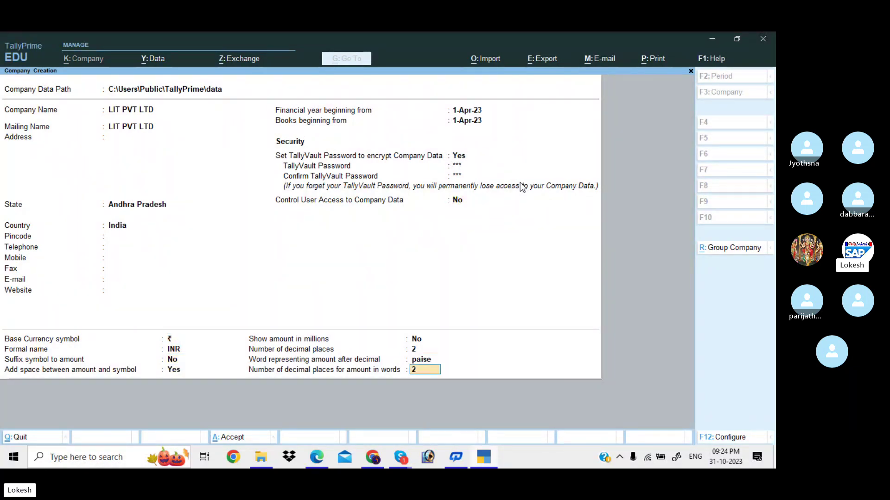
{"action": "key", "text": "Return"}
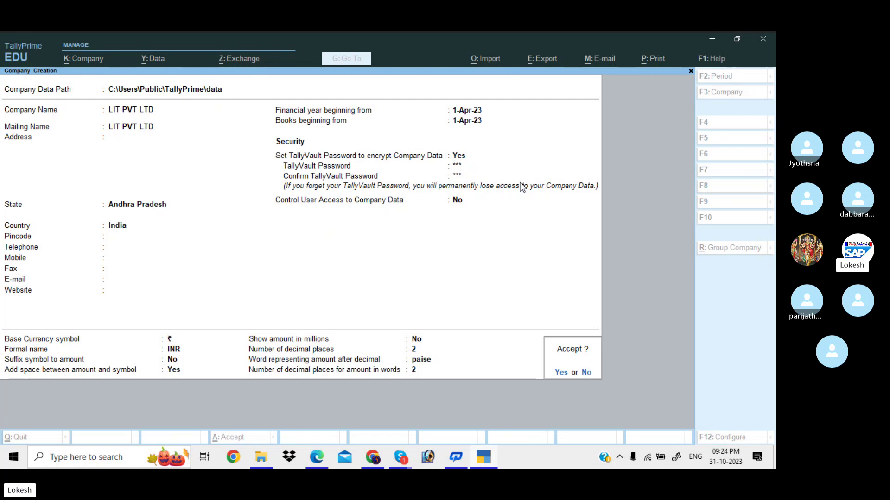
Accept the new company and unlock LIT PVT LTD with its TallyVault password
{"action": "key", "text": "Return"}
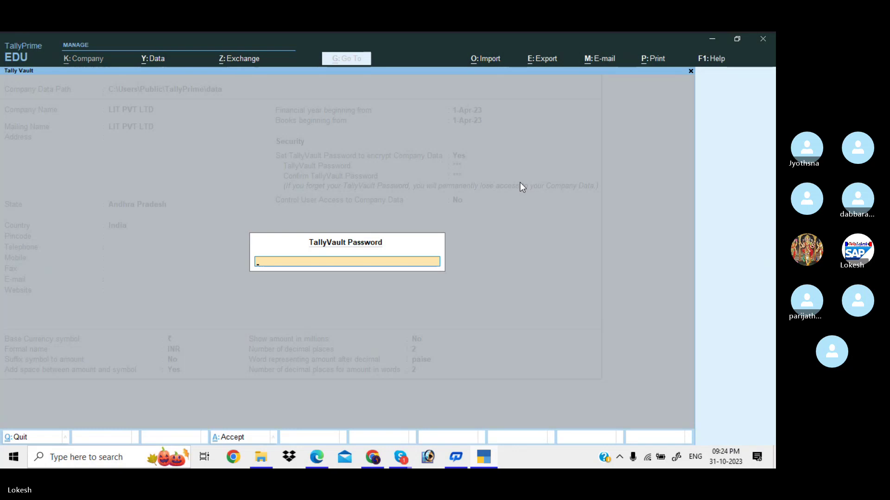
{"action": "type", "text": "123"}
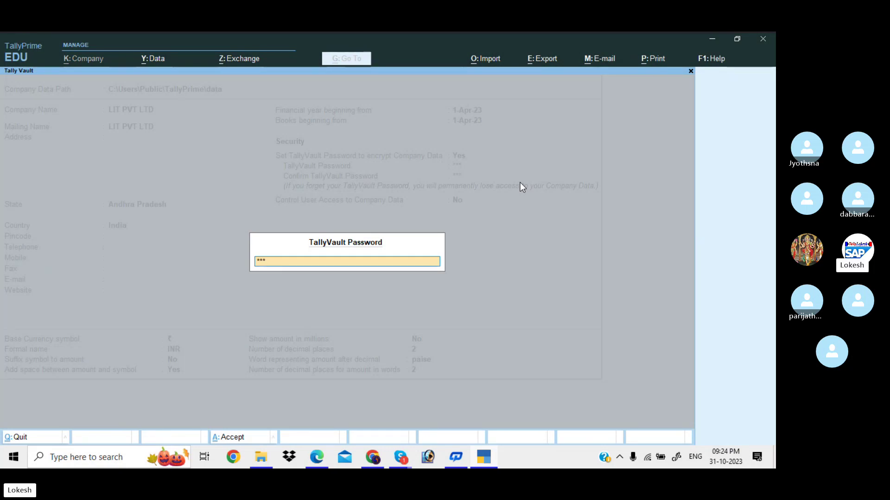
{"action": "key", "text": "Return"}
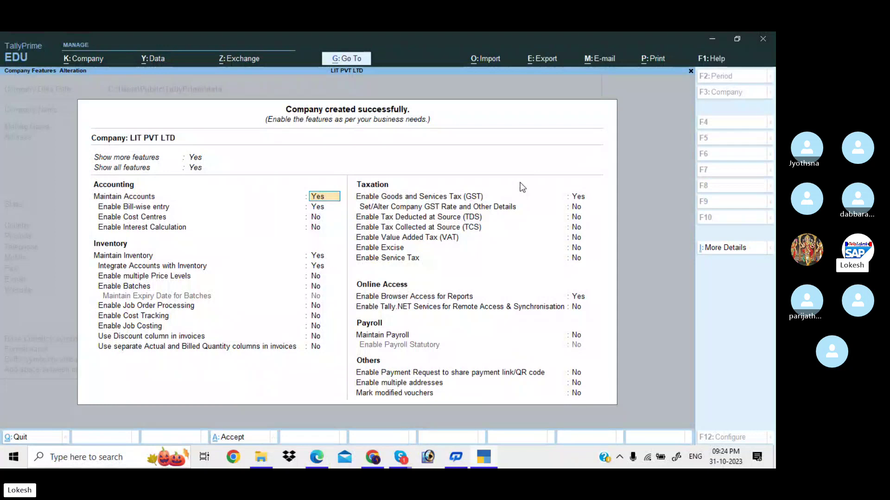
Set Enable Bill-wise entry to No, then bring up the Change Company list
{"action": "key", "text": "Return"}
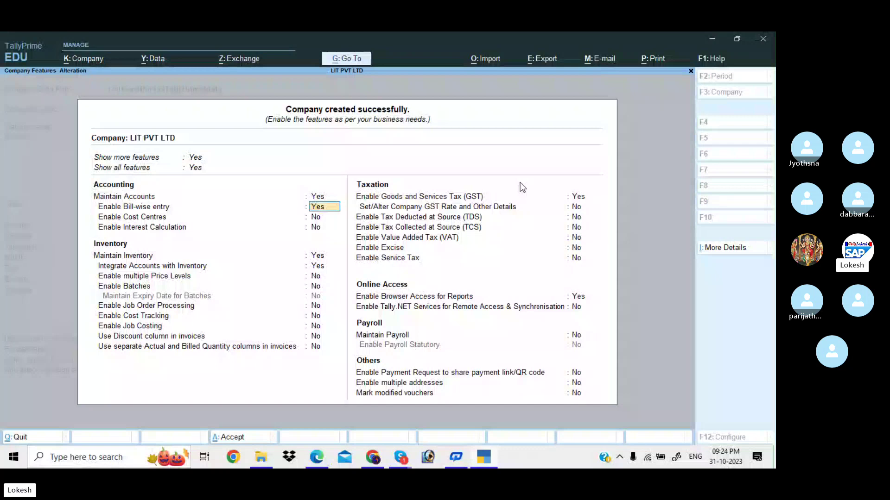
{"action": "key", "text": "n"}
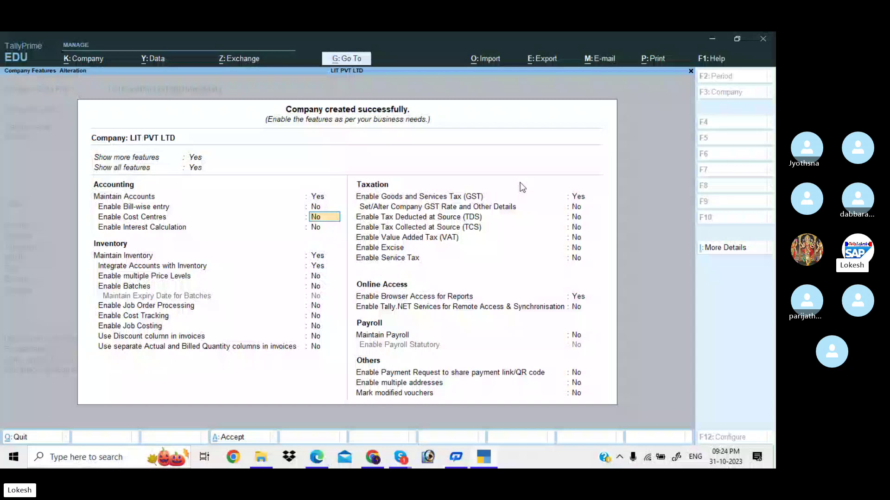
{"action": "left_click", "coordinate": [740, 96]}
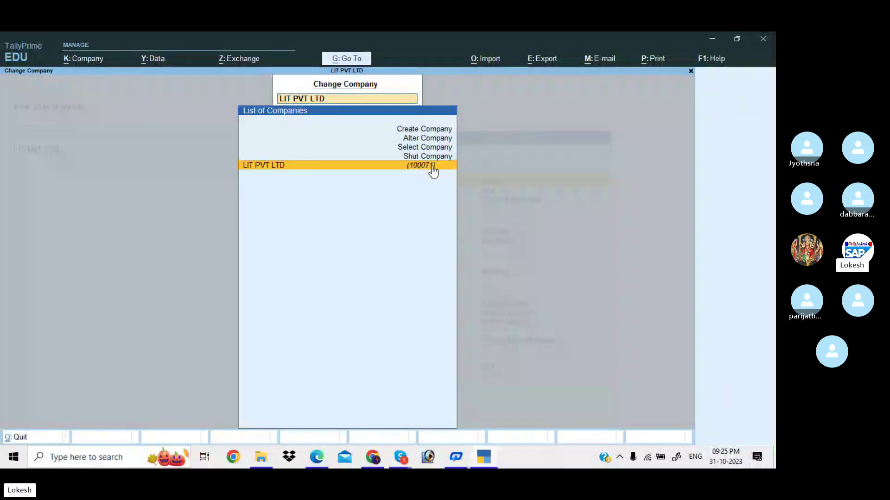
Choose Shut Company and select LIT PVT LTD to shut
{"action": "key", "text": "Up"}
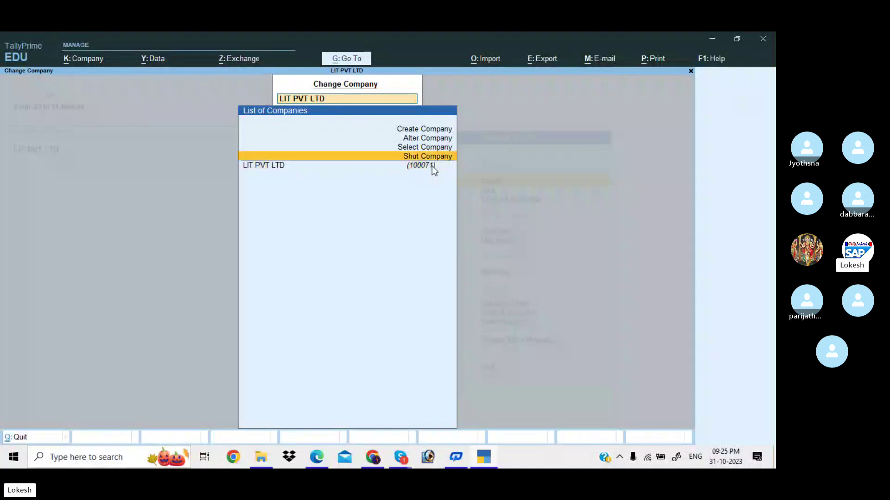
{"action": "key", "text": "Return"}
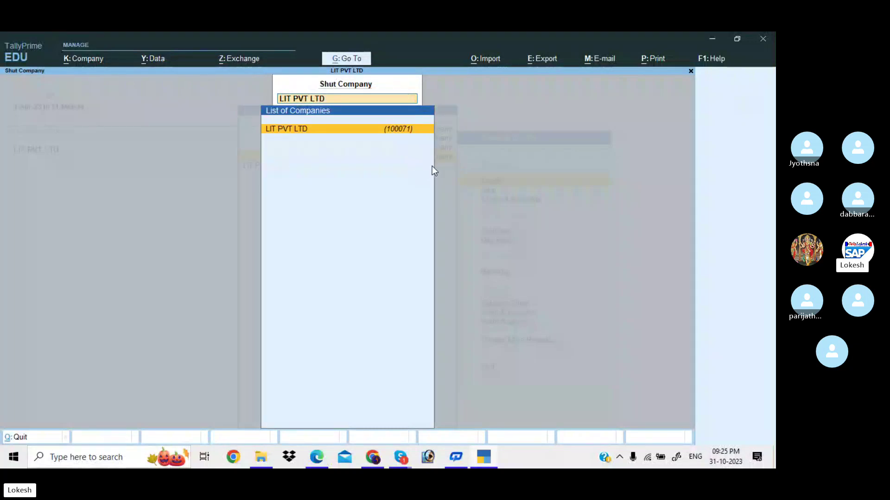
{"action": "key", "text": "Return"}
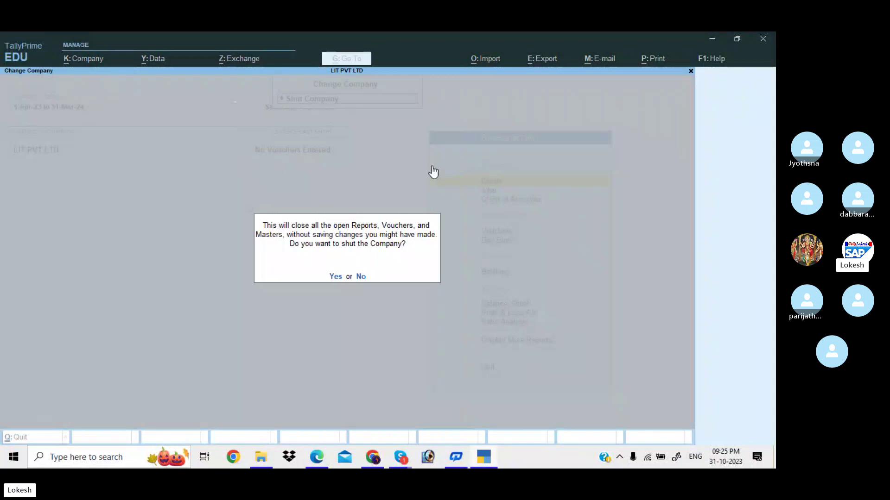
Confirm shutting LIT PVT LTD and browse the Select Company list
{"action": "key", "text": "Return"}
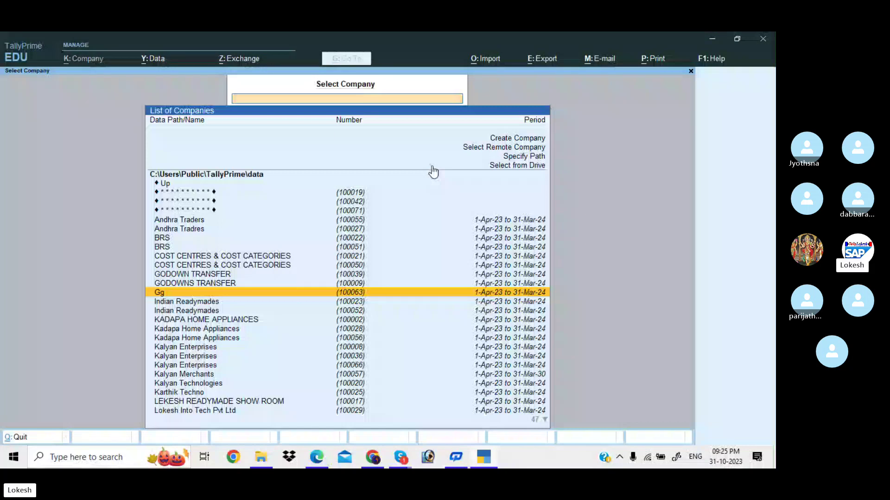
{"action": "scroll", "coordinate": [434, 172], "scroll_direction": "down", "scroll_amount": 10}
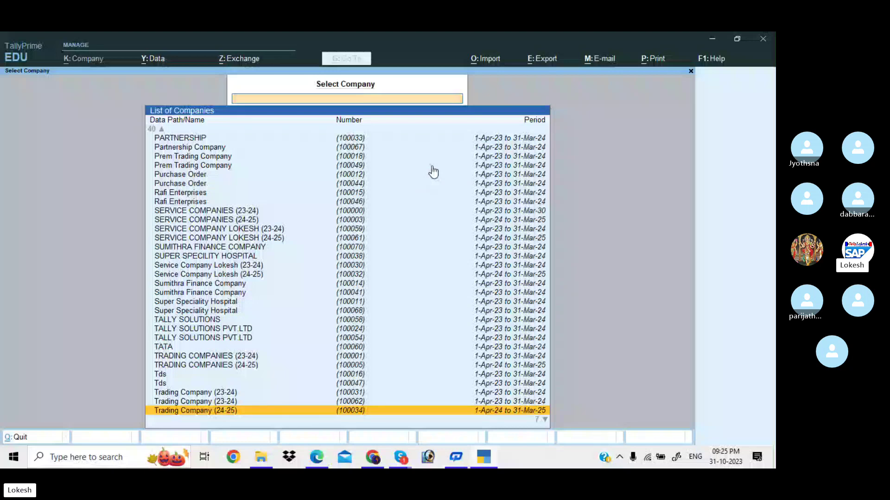
{"action": "scroll", "coordinate": [433, 172], "scroll_direction": "up", "scroll_amount": 10}
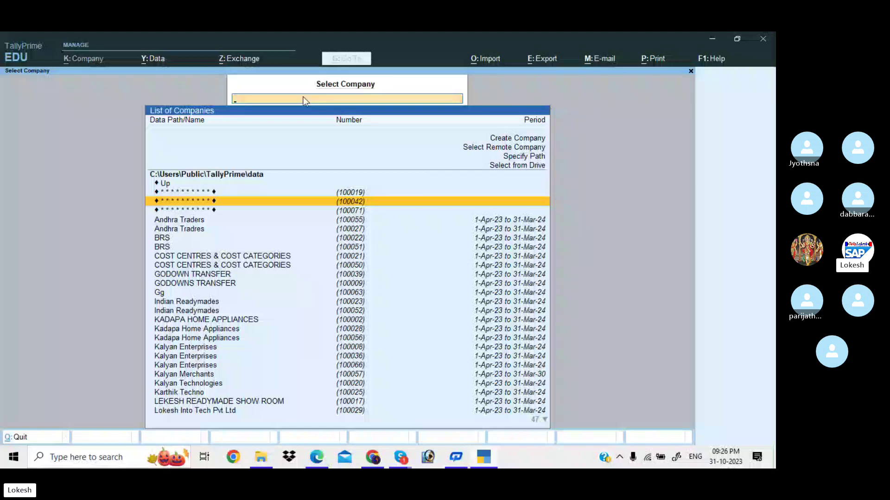
Search for LIT PVT LTD, choose entry 100071, and enter its TallyVault password
{"action": "type", "text": "LIT"}
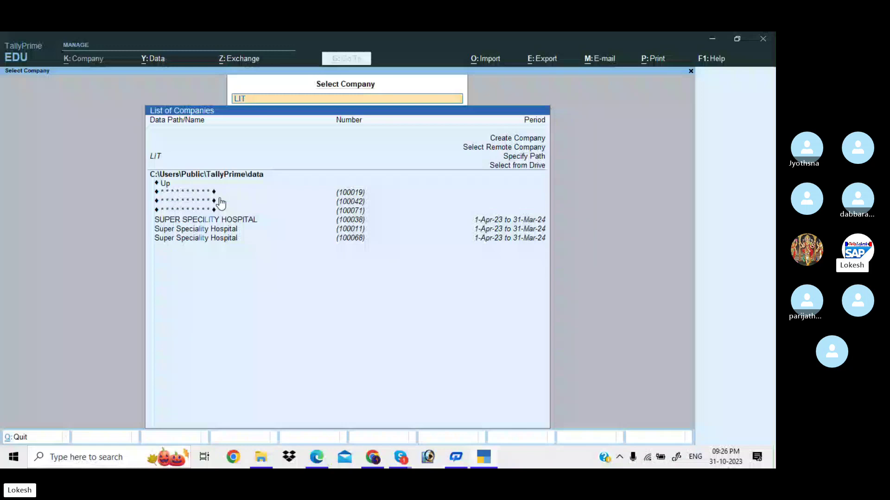
{"action": "type", "text": " PVT LTD"}
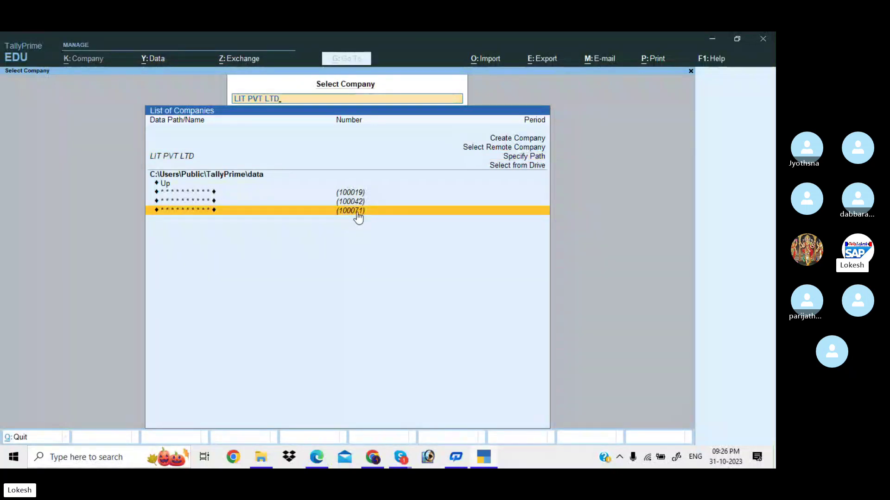
{"action": "left_click", "coordinate": [358, 215]}
{"action": "type", "text": "*"}
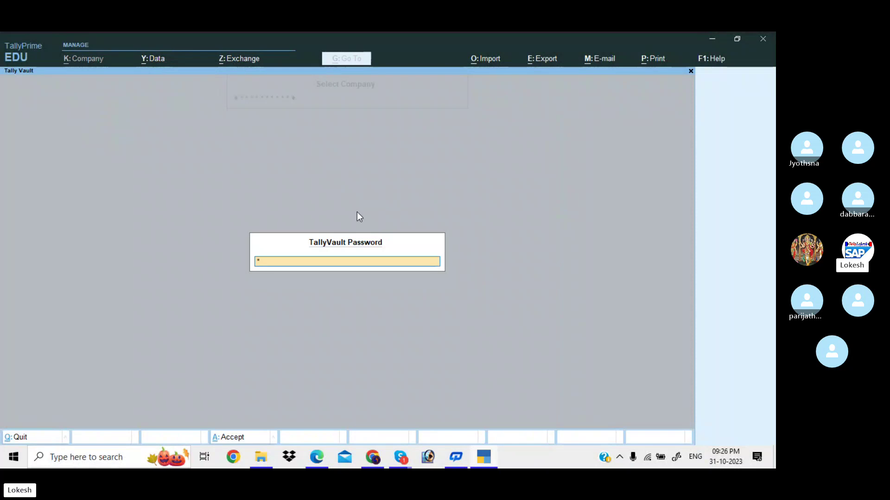
{"action": "type", "text": "**"}
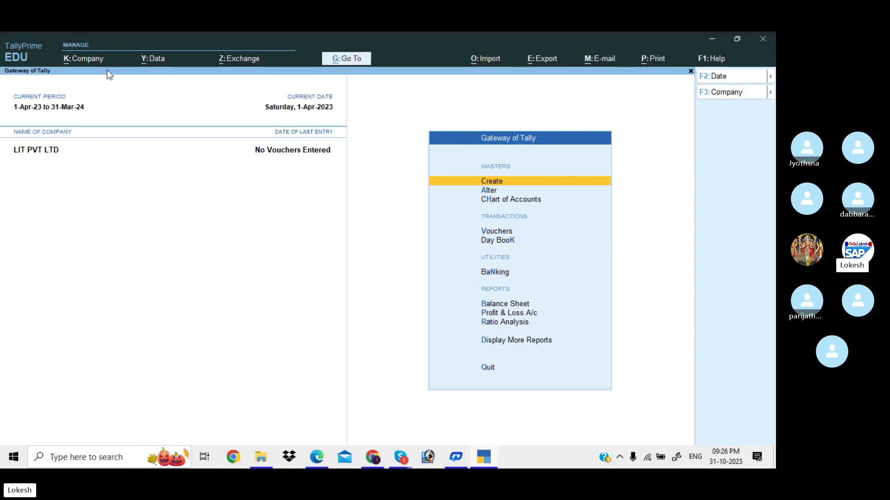
Open TallyVault for LIT PVT LTD and enter its current password
{"action": "left_click", "coordinate": [85, 60]}
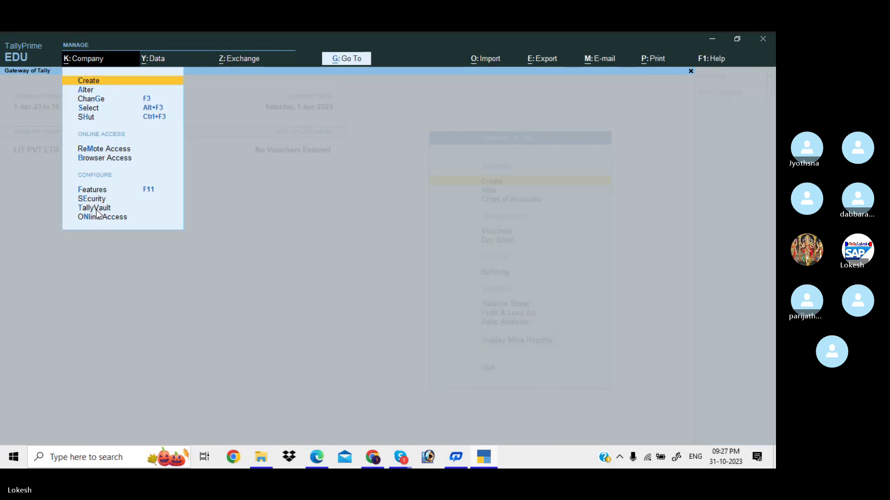
{"action": "left_click", "coordinate": [96, 210]}
{"action": "key", "text": "Return"}
{"action": "type", "text": "***"}
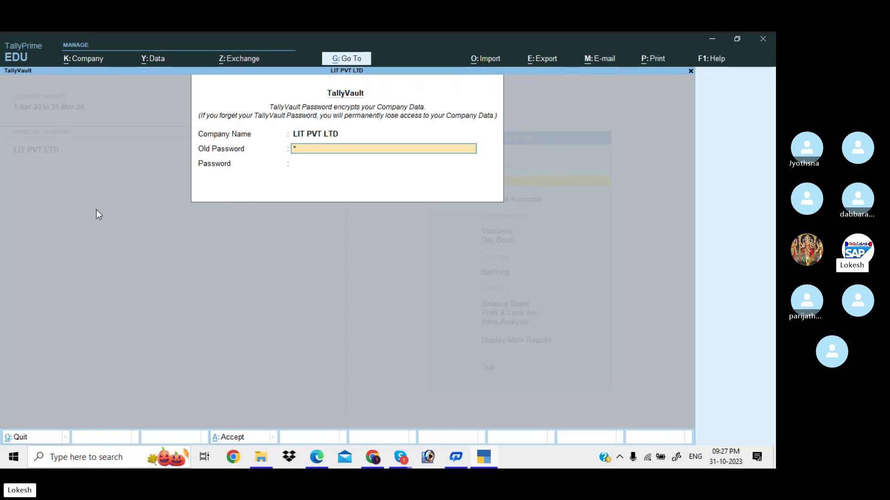
{"action": "key", "text": "Return"}
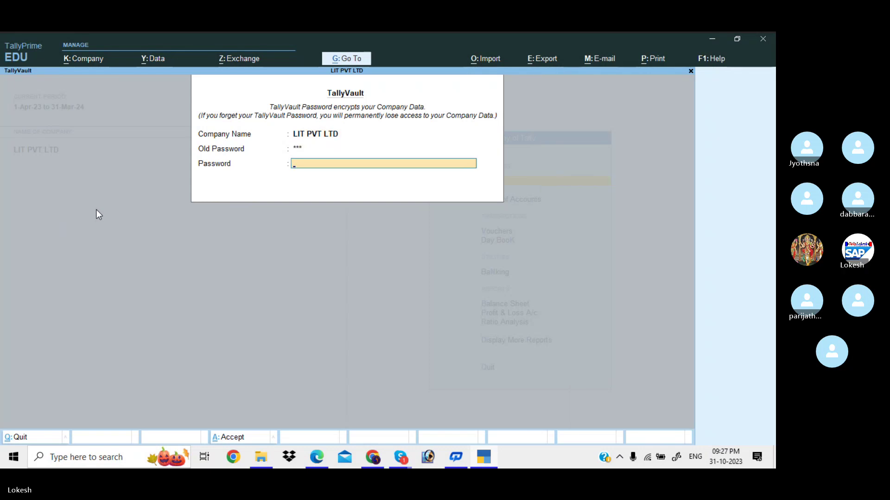
Enter and confirm a new five-character TallyVault password that differs from the old one
{"action": "type", "text": "***"}
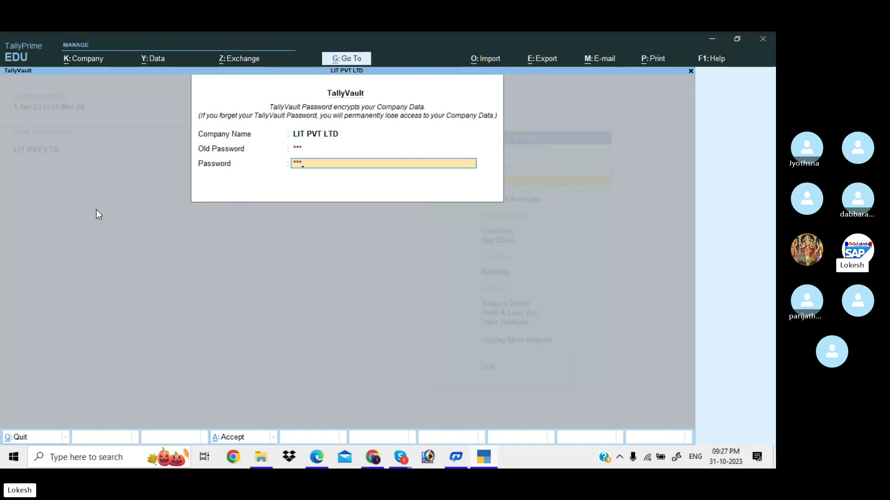
{"action": "key", "text": "Return"}
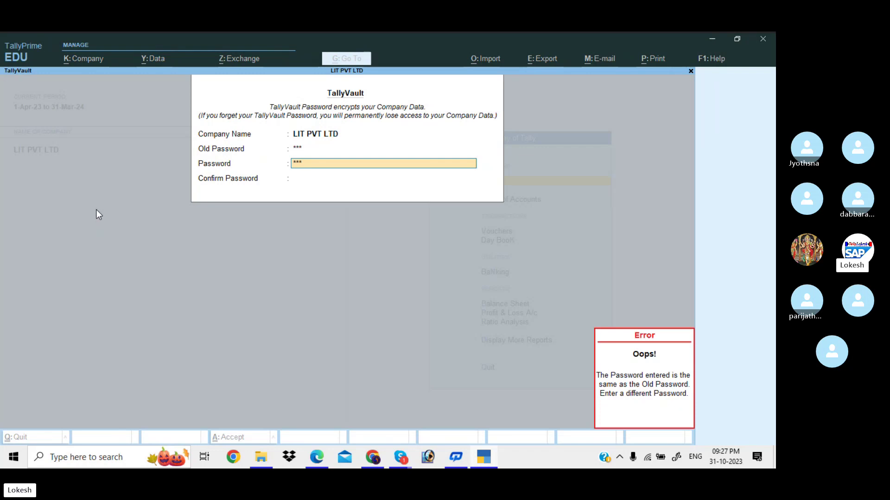
{"action": "key", "text": "BackSpace"}
{"action": "key", "text": "BackSpace"}
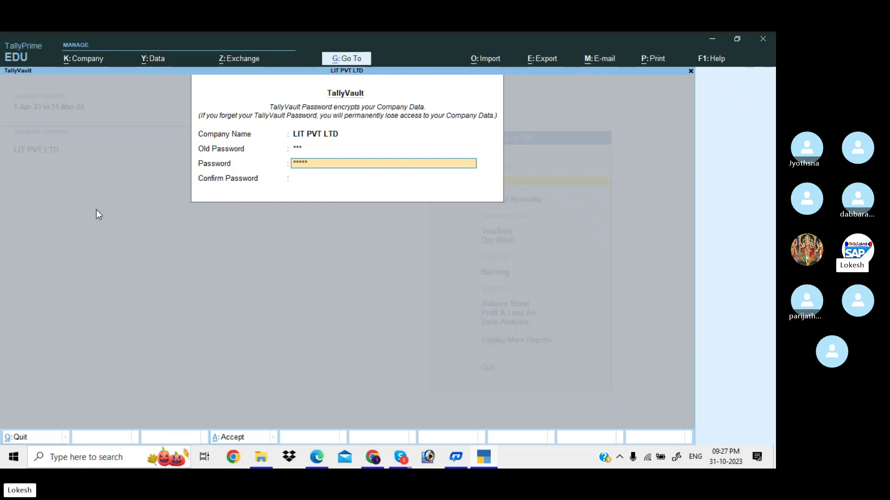
{"action": "key", "text": "Return"}
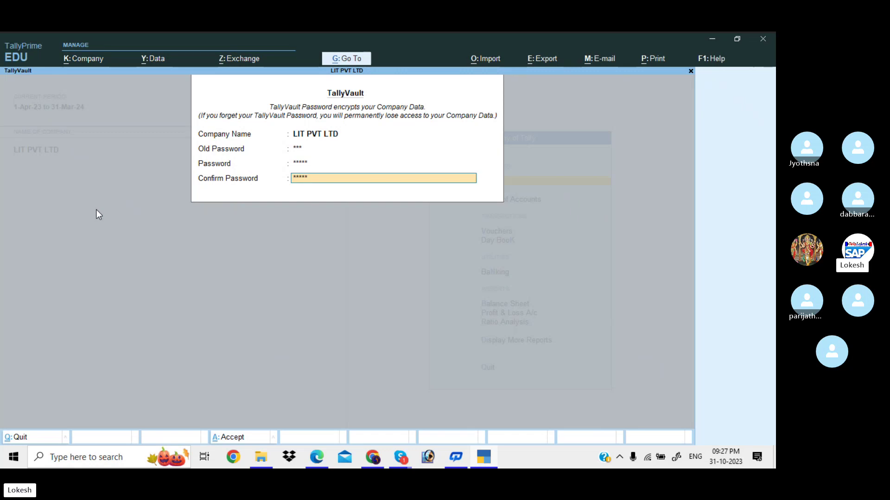
{"action": "key", "text": "Return"}
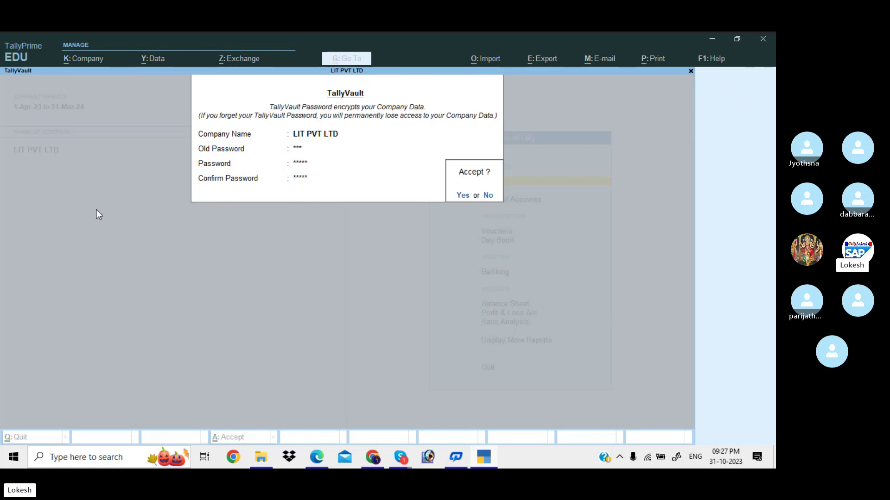
{"action": "key", "text": "Return"}
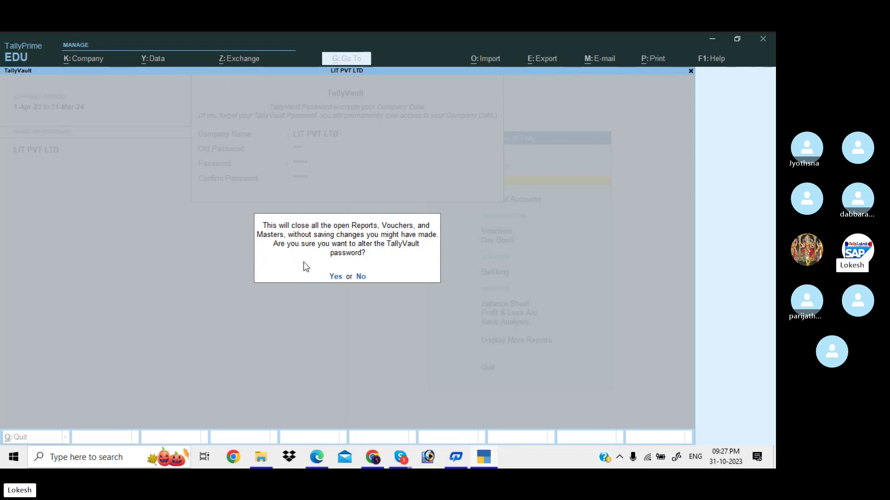
Confirm the LIT PVT LTD password change, keep a copy, and reopen it with the new password
{"action": "left_click", "coordinate": [335, 278]}
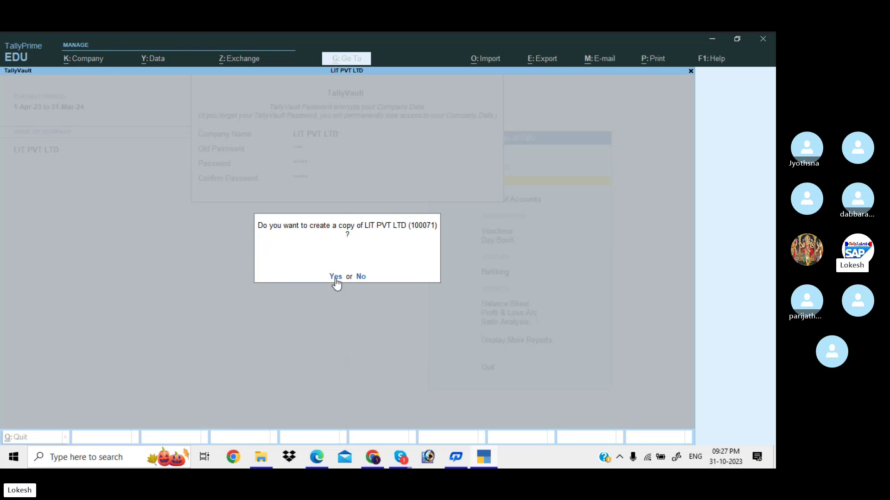
{"action": "left_click", "coordinate": [364, 278]}
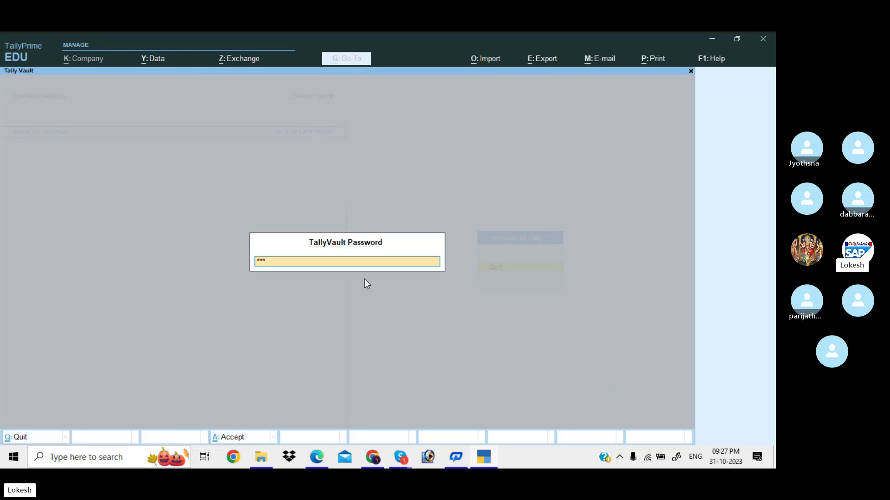
{"action": "key", "text": "BackSpace"}
{"action": "key", "text": "BackSpace"}
{"action": "key", "text": "BackSpace"}
{"action": "key", "text": "Return"}
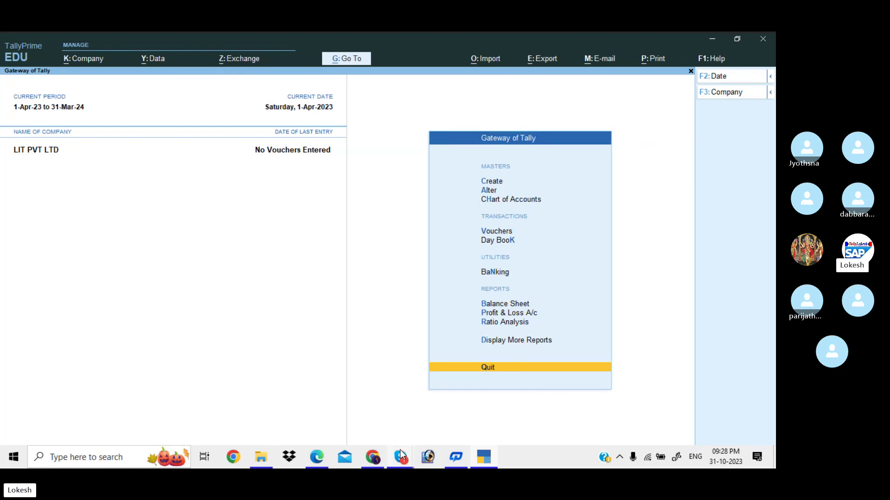
{"action": "mouse_move", "coordinate": [400, 458]}
{"action": "left_click", "coordinate": [396, 425]}
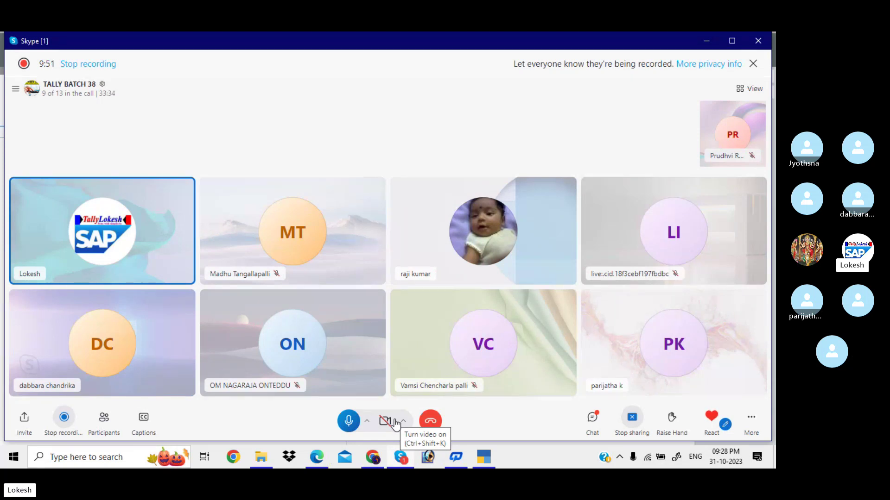
{"action": "left_click", "coordinate": [753, 64]}
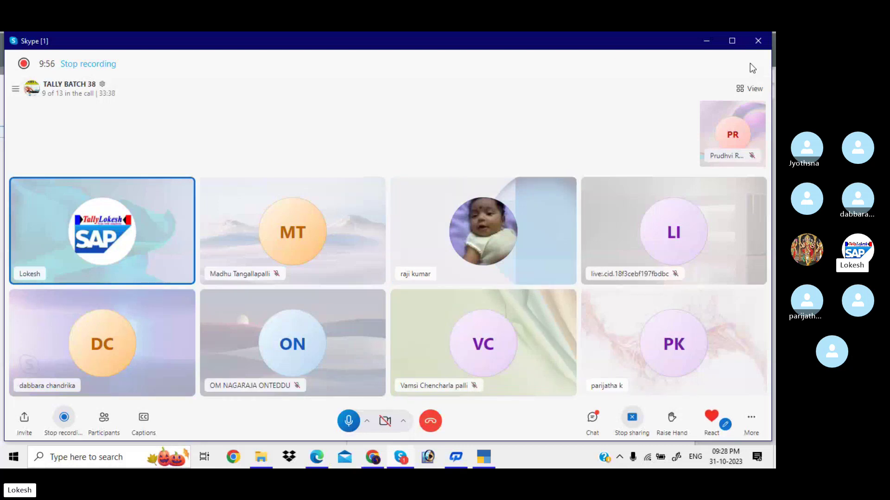
{"action": "left_click", "coordinate": [485, 457]}
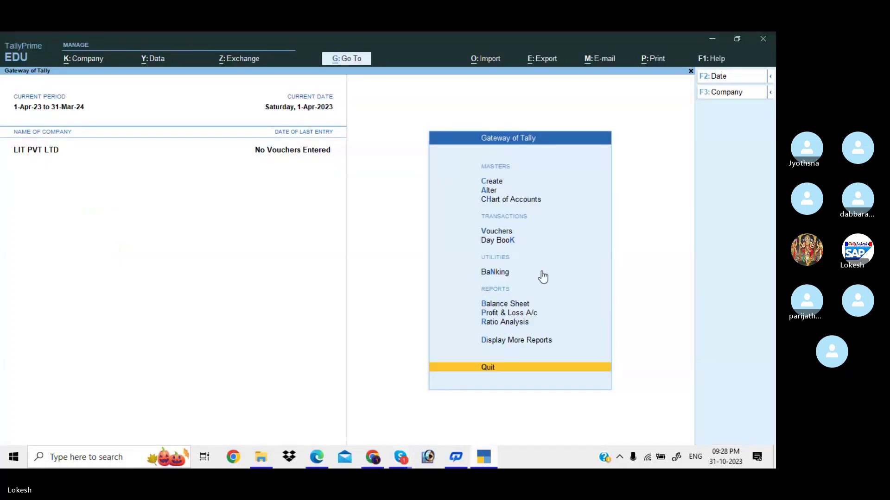
Shut the LIT PVT LTD company
{"action": "left_click", "coordinate": [717, 95]}
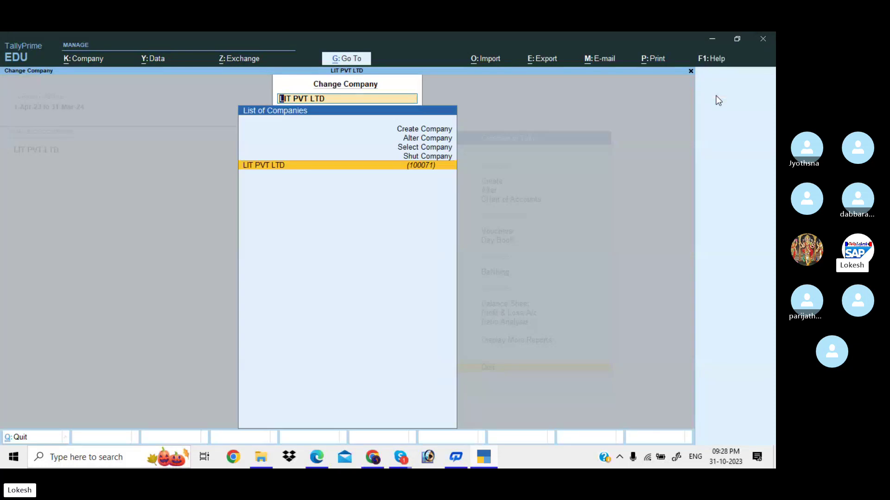
{"action": "key", "text": "Up"}
{"action": "key", "text": "Return"}
{"action": "key", "text": "Return"}
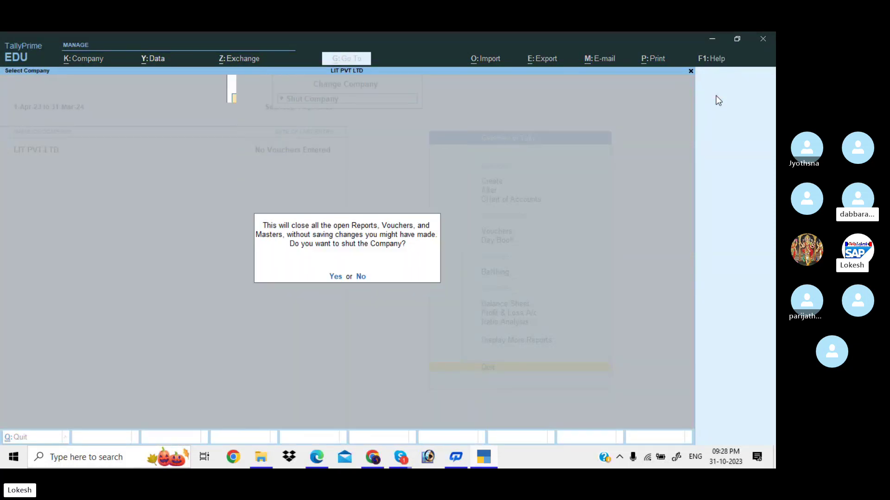
{"action": "key", "text": "y"}
Create company LOKESH INFO TECH PVT LTD with state Andhra Pradesh
{"action": "key", "text": "Up"}
{"action": "key", "text": "Up"}
{"action": "key", "text": "Up"}
{"action": "key", "text": "Up"}
{"action": "key", "text": "Up"}
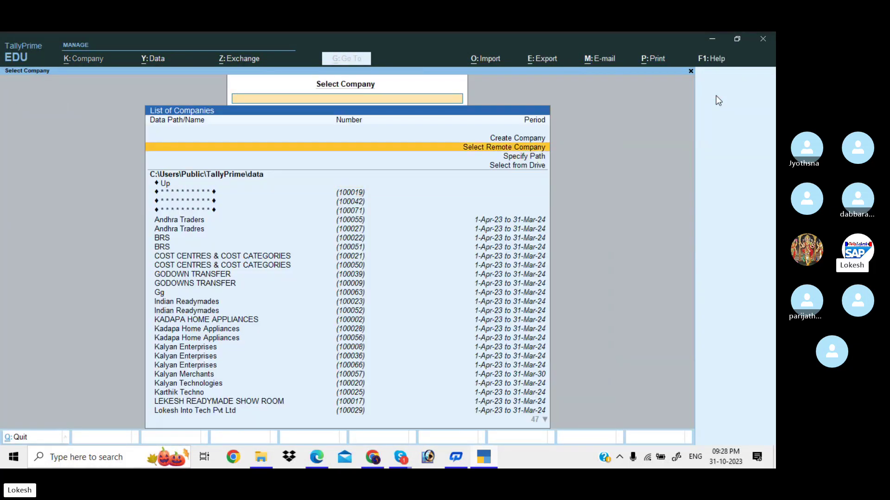
{"action": "key", "text": "Return"}
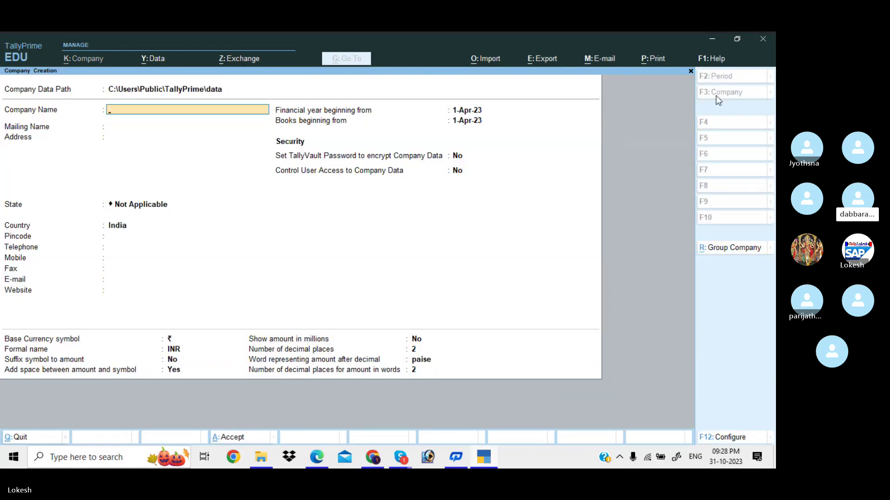
{"action": "type", "text": "LOKES"}
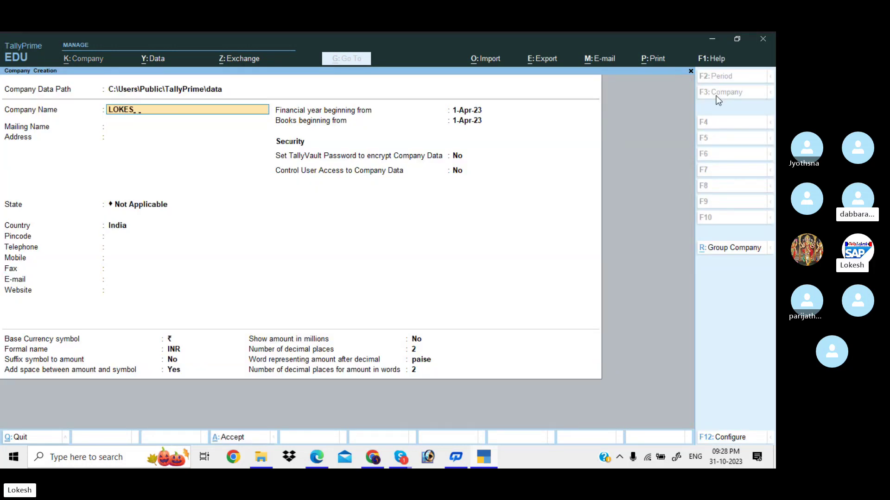
{"action": "type", "text": "H INFO TECH"}
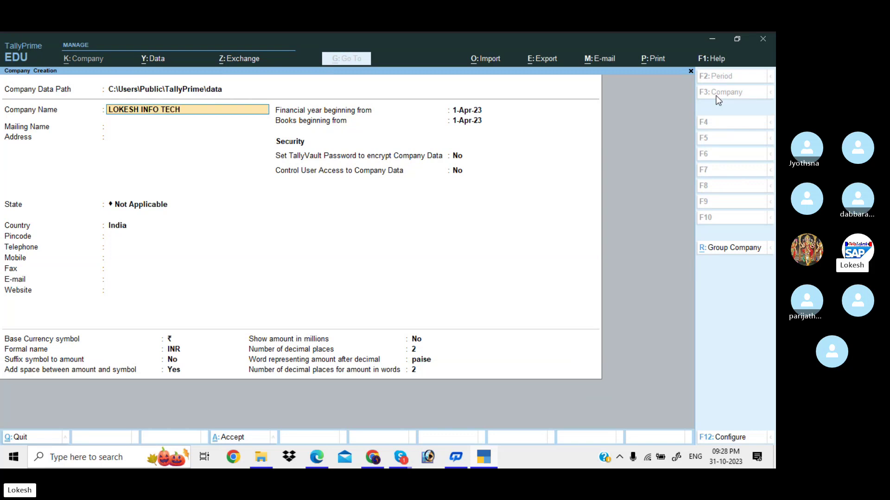
{"action": "type", "text": " PVT LTF"}
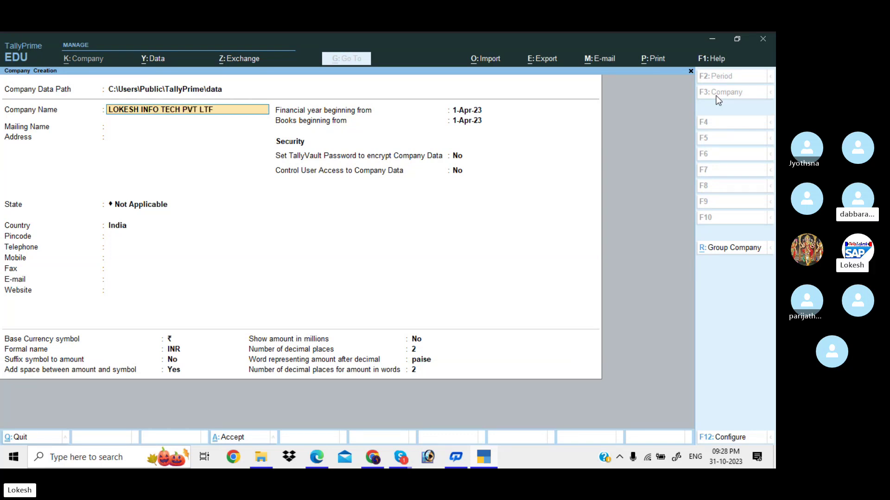
{"action": "key", "text": "BackSpace"}
{"action": "type", "text": "D"}
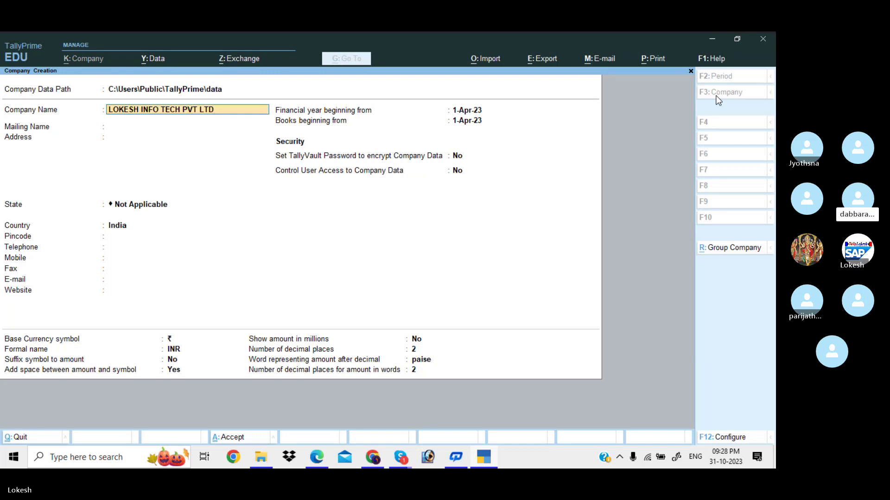
{"action": "key", "text": "Return"}
{"action": "key", "text": "Return"}
{"action": "key", "text": "Return"}
{"action": "key", "text": "Down"}
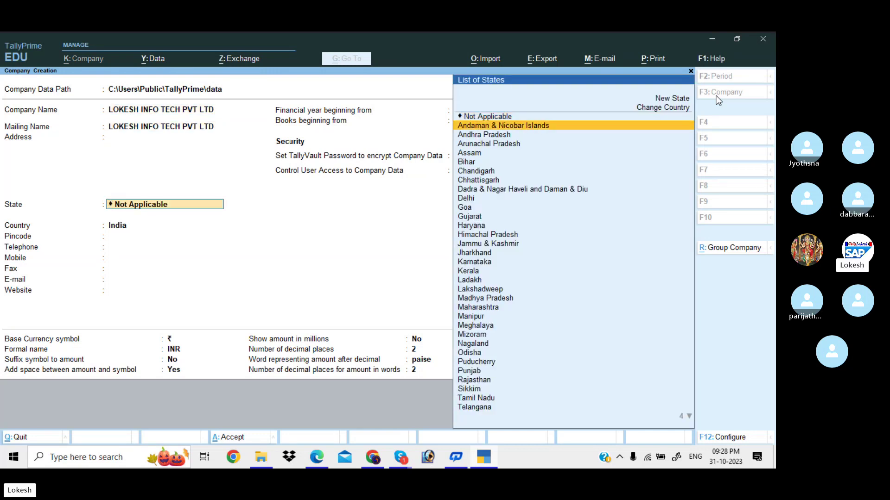
{"action": "key", "text": "Down"}
{"action": "key", "text": "Return"}
{"action": "key", "text": "Return"}
{"action": "key", "text": "Return"}
{"action": "key", "text": "Return"}
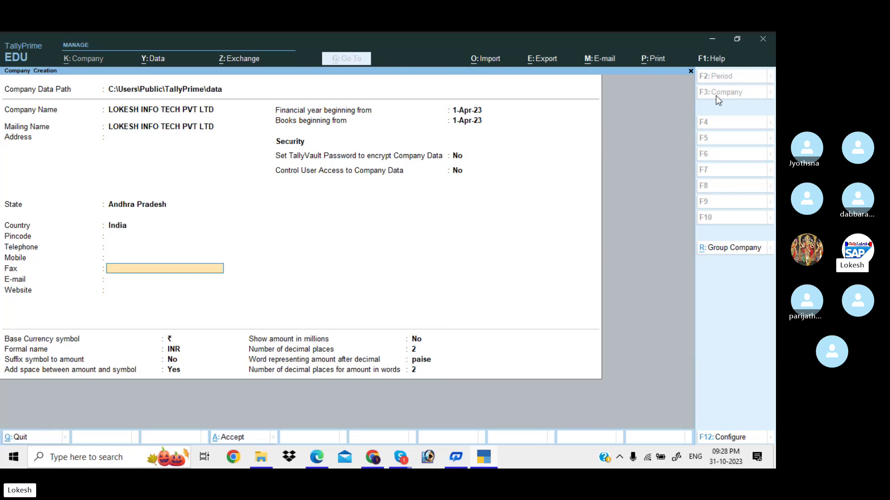
{"action": "key", "text": "Return"}
{"action": "key", "text": "Return"}
{"action": "key", "text": "Return"}
{"action": "key", "text": "Return"}
{"action": "key", "text": "Return"}
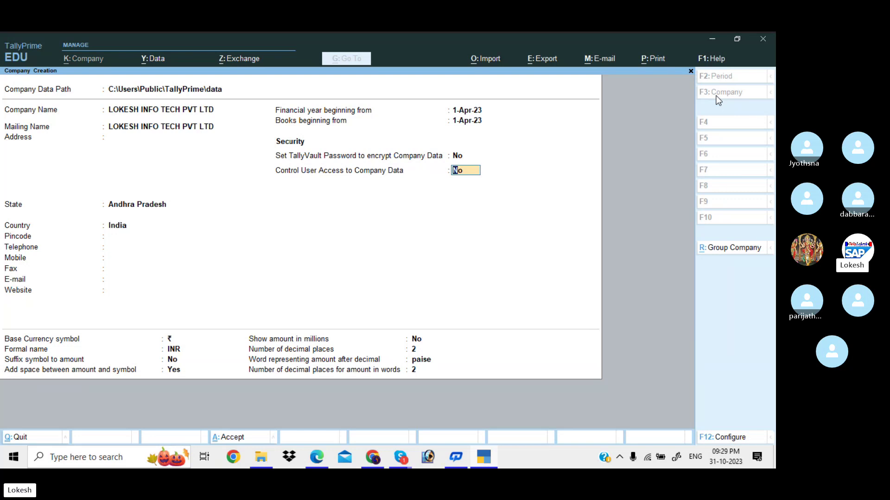
Enable user access control with admin username 'tally' and a confirmed password
{"action": "type", "text": "y"}
{"action": "key", "text": "Return"}
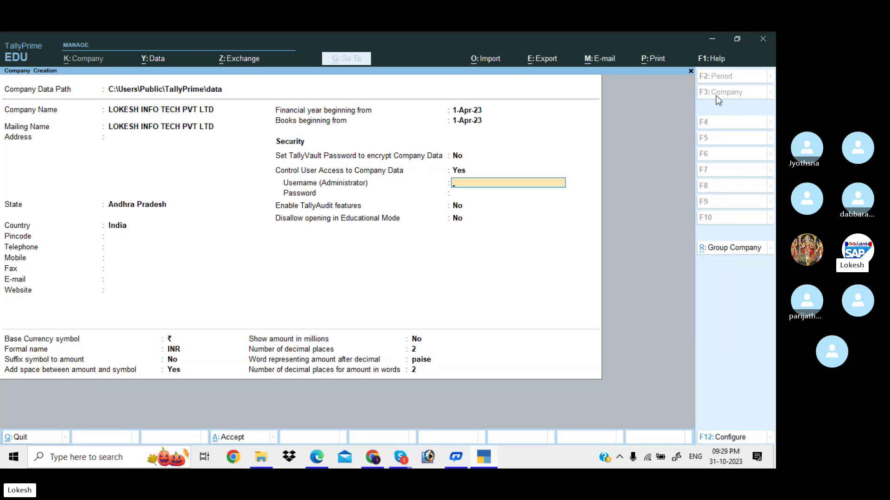
{"action": "type", "text": "tally"}
{"action": "key", "text": "Return"}
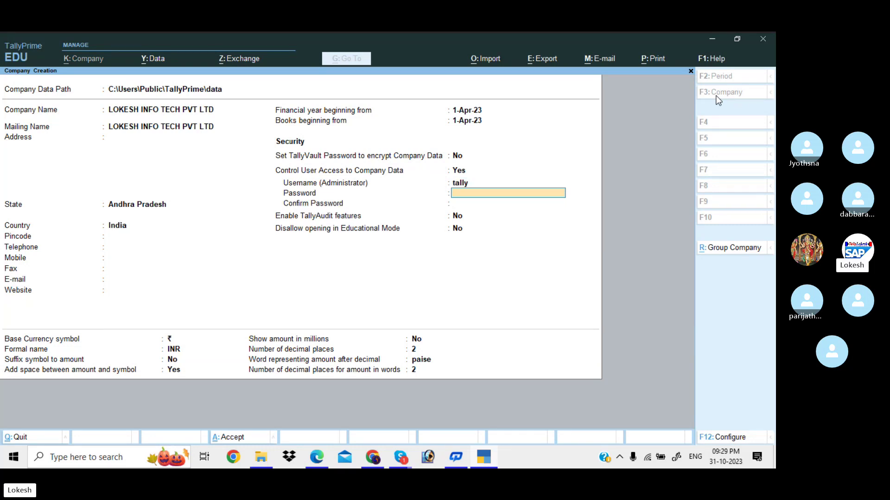
{"action": "type", "text": "123"}
{"action": "key", "text": "Return"}
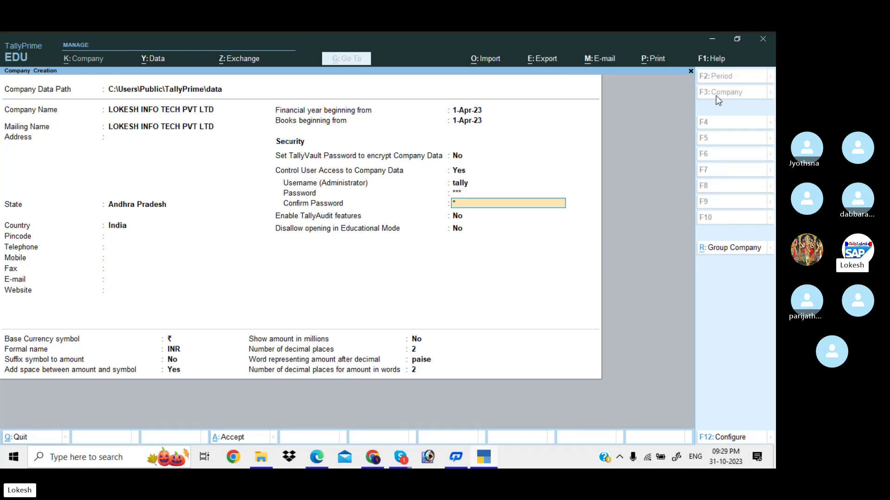
{"action": "type", "text": "123"}
{"action": "key", "text": "Return"}
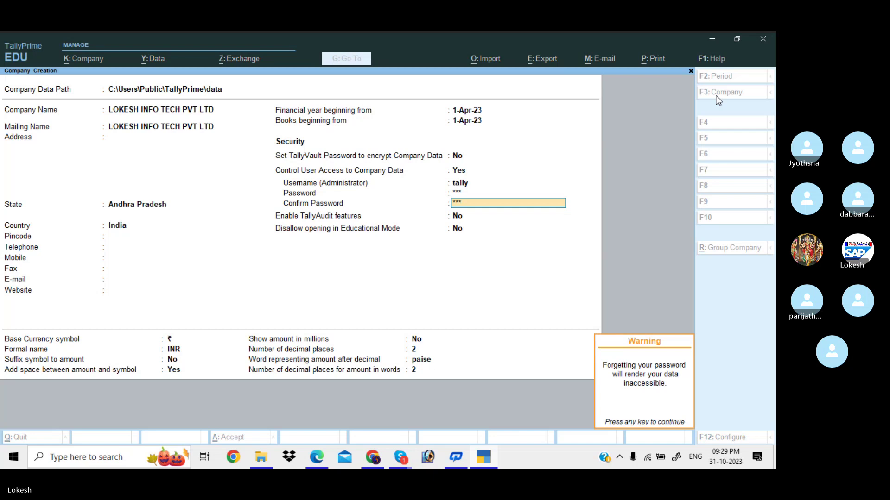
{"action": "key", "text": "Return"}
{"action": "key", "text": "Return"}
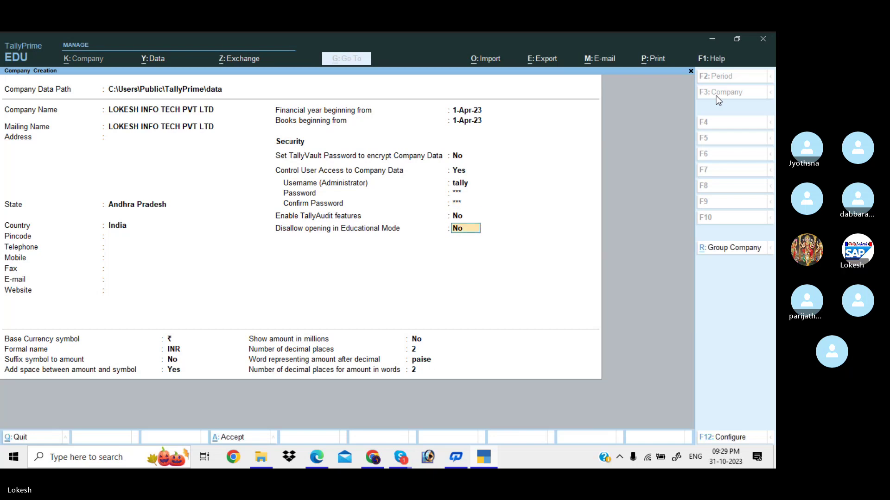
{"action": "key", "text": "Return"}
{"action": "key", "text": "Return"}
{"action": "key", "text": "Return"}
{"action": "key", "text": "Return"}
{"action": "key", "text": "Return"}
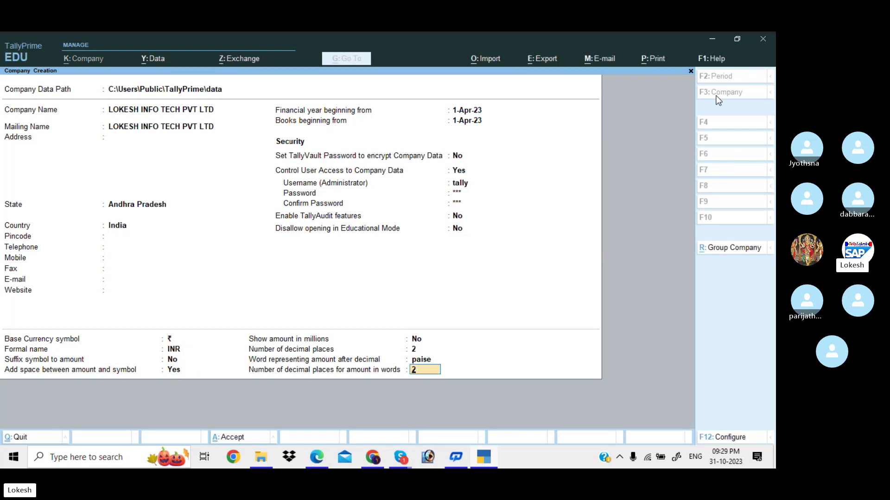
{"action": "key", "text": "Return"}
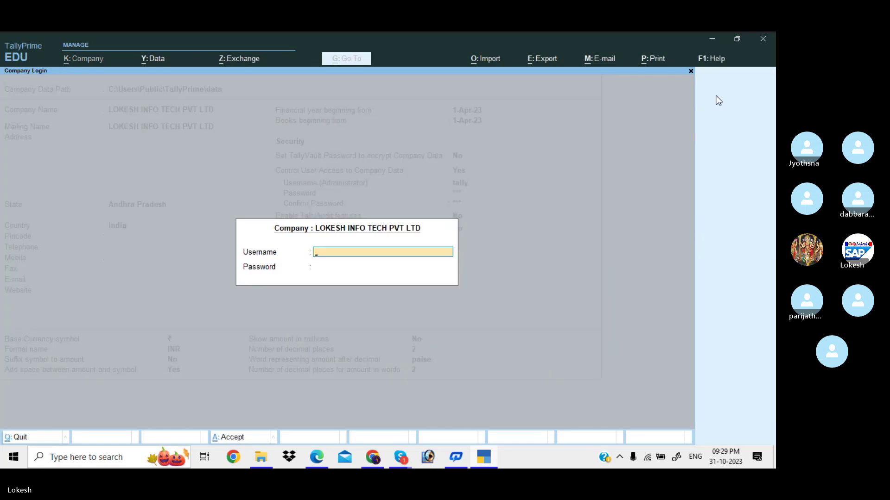
Log into the new company as 'tally' with its password
{"action": "type", "text": "tally"}
{"action": "key", "text": "Return"}
{"action": "type", "text": "1"}
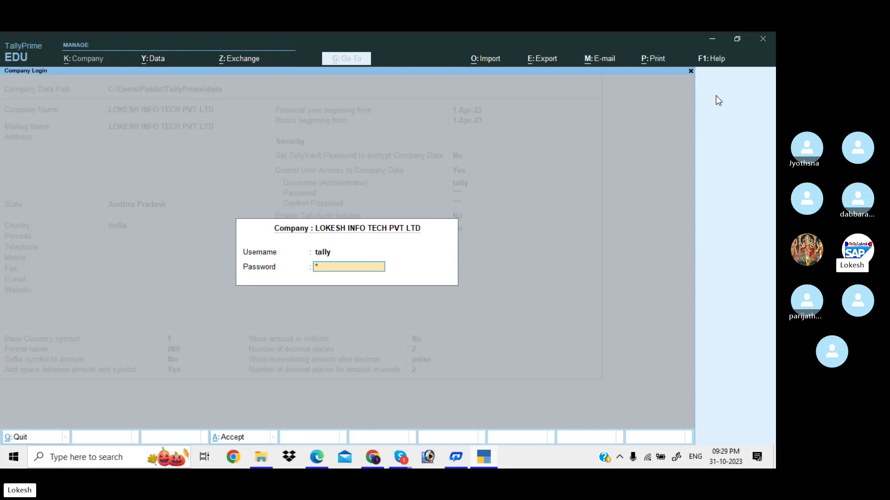
{"action": "type", "text": "23"}
{"action": "key", "text": "Return"}
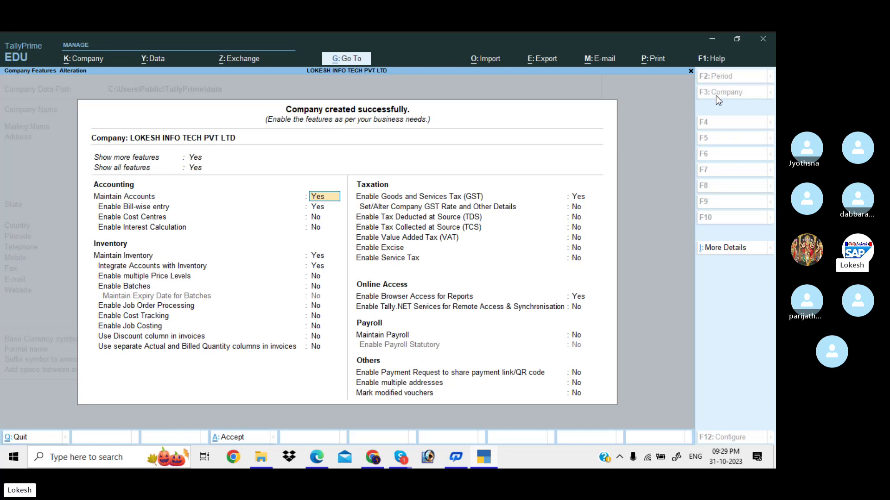
Set Bill-wise entry, Maintain Inventory, GST and browser access for reports to No
{"action": "key", "text": "Return"}
{"action": "key", "text": "n"}
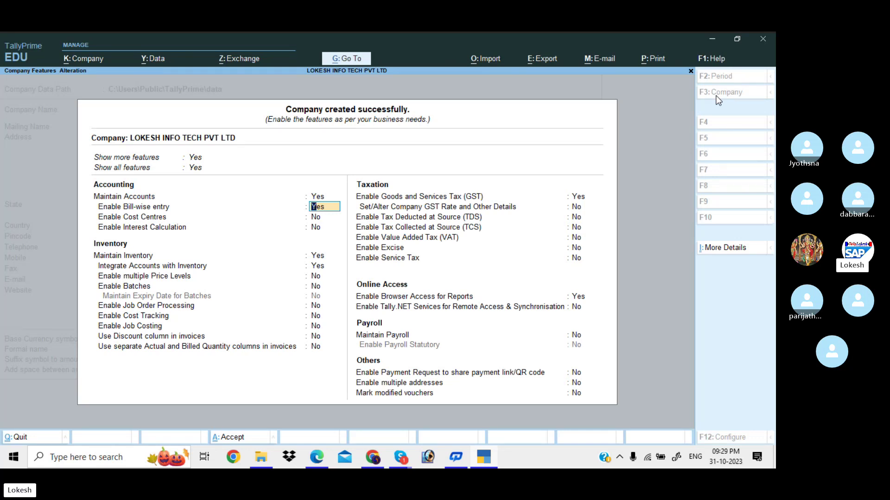
{"action": "key", "text": "Return"}
{"action": "key", "text": "Return"}
{"action": "key", "text": "n"}
{"action": "key", "text": "Return"}
{"action": "key", "text": "n"}
{"action": "key", "text": "Return"}
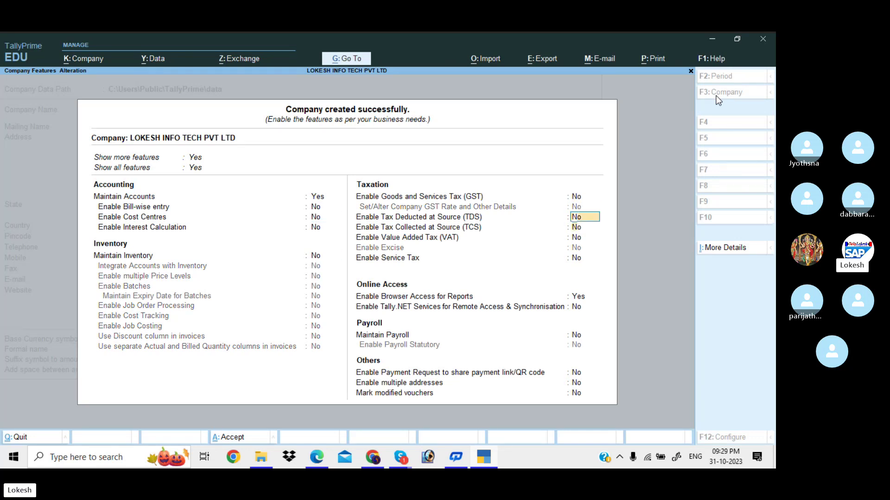
{"action": "key", "text": "Return"}
{"action": "key", "text": "Return"}
{"action": "key", "text": "Return"}
{"action": "key", "text": "Return"}
{"action": "key", "text": "n"}
{"action": "key", "text": "Return"}
{"action": "key", "text": "Return"}
{"action": "key", "text": "Return"}
{"action": "key", "text": "Return"}
{"action": "key", "text": "Return"}
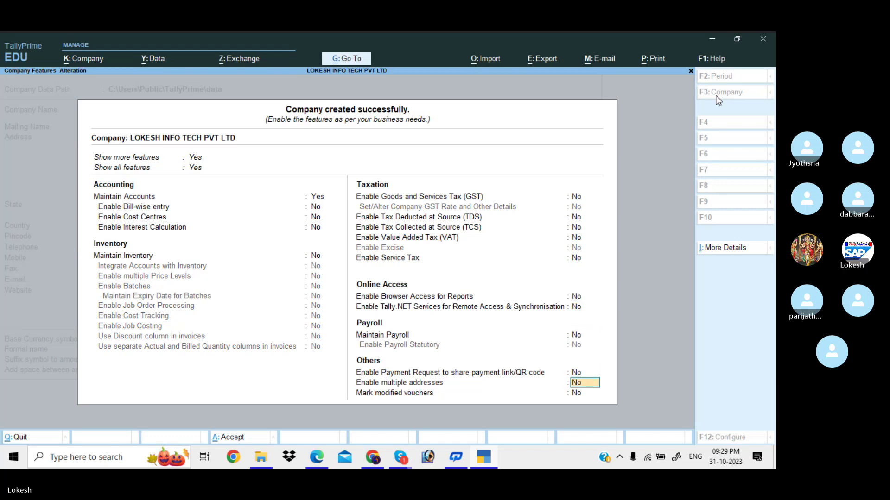
{"action": "key", "text": "Return"}
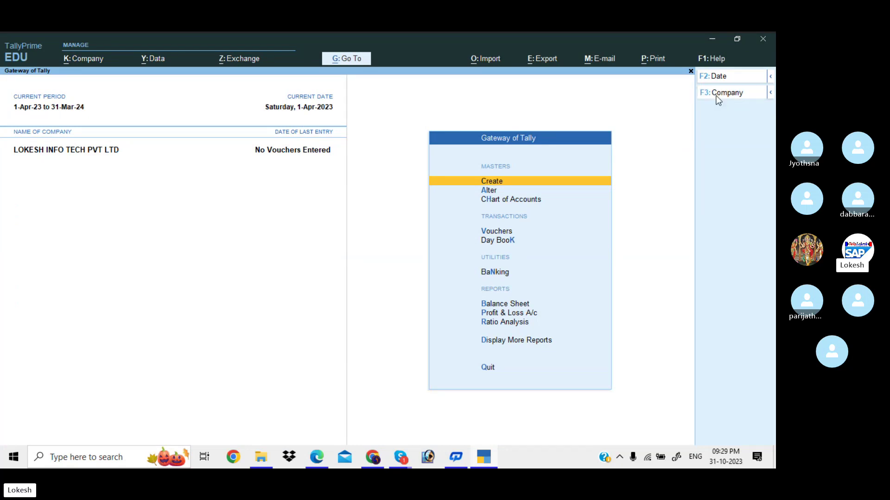
Shut LOKESH INFO TECH PVT LTD
{"action": "left_click", "coordinate": [718, 95]}
{"action": "key", "text": "Return"}
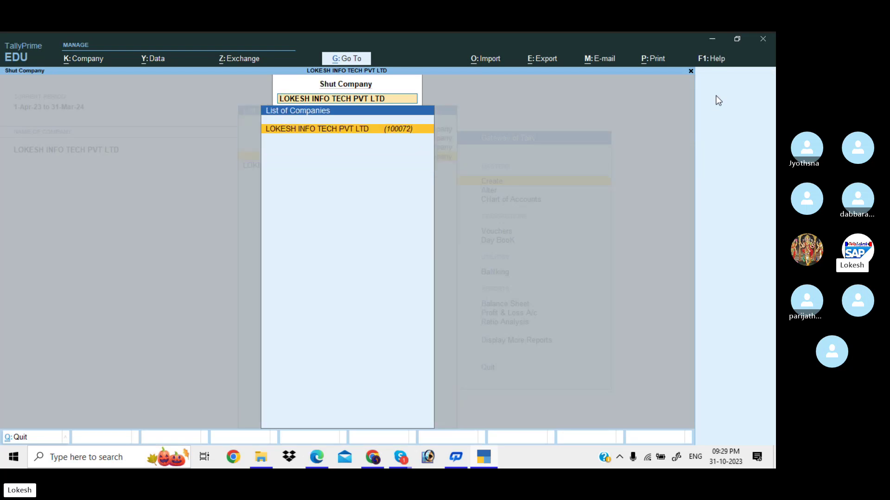
{"action": "key", "text": "Return"}
{"action": "key", "text": "y"}
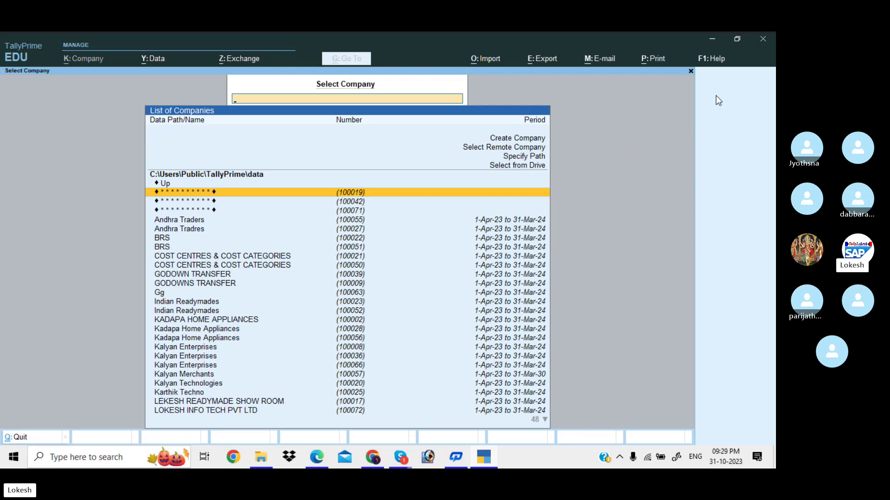
Reopen LOKESH INFO TECH PVT LTD and log in as 'tally'
{"action": "key", "text": "Down"}
{"action": "key", "text": "Down"}
{"action": "key", "text": "Down"}
{"action": "key", "text": "Down"}
{"action": "key", "text": "Down"}
{"action": "key", "text": "Down"}
{"action": "key", "text": "Down"}
{"action": "key", "text": "Down"}
{"action": "key", "text": "Down"}
{"action": "key", "text": "Down"}
{"action": "key", "text": "Down"}
{"action": "key", "text": "Down"}
{"action": "key", "text": "Down"}
{"action": "key", "text": "Down"}
{"action": "key", "text": "Down"}
{"action": "key", "text": "Down"}
{"action": "key", "text": "Down"}
{"action": "key", "text": "Down"}
{"action": "key", "text": "Down"}
{"action": "key", "text": "Down"}
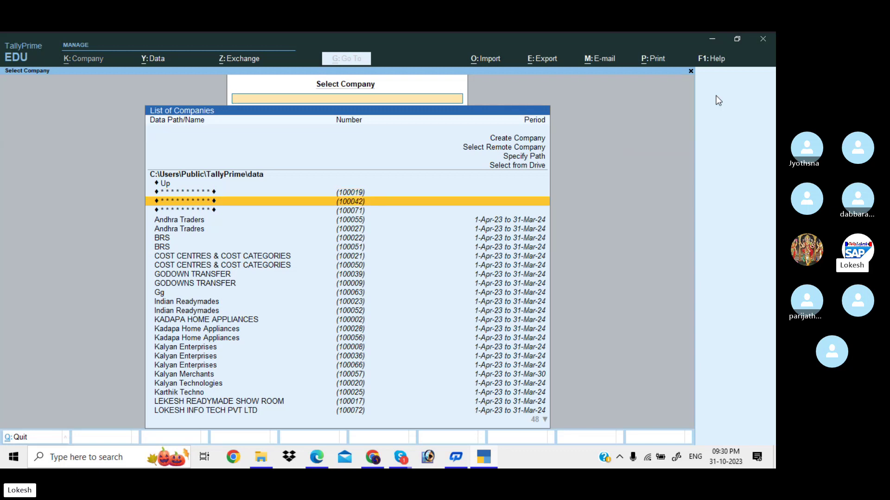
{"action": "key", "text": "Down"}
{"action": "key", "text": "Down"}
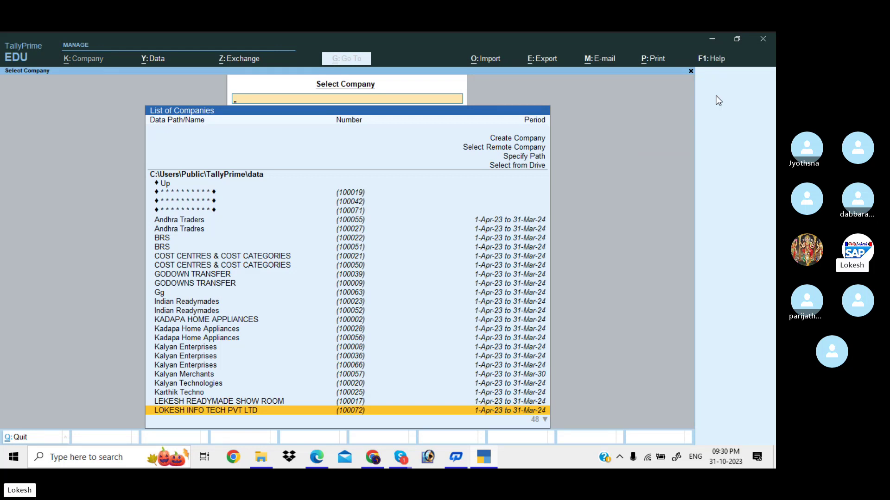
{"action": "key", "text": "Return"}
{"action": "type", "text": "ta"}
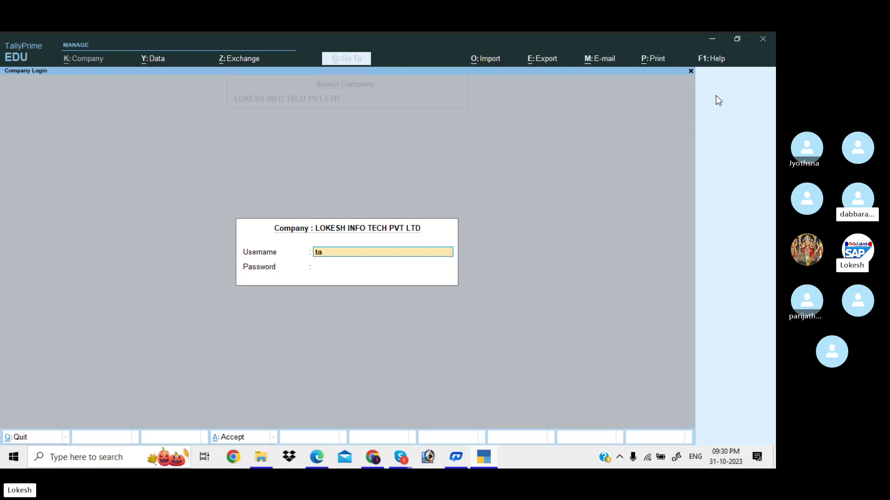
{"action": "type", "text": "lly"}
{"action": "key", "text": "Return"}
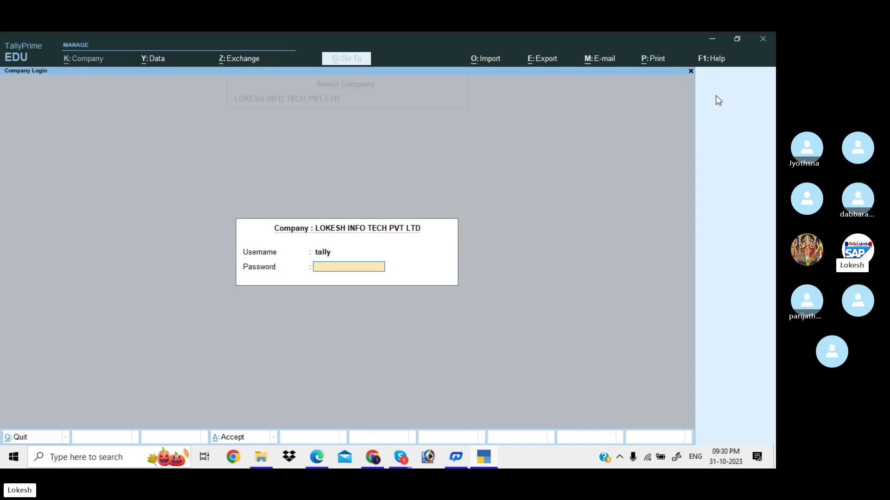
{"action": "key", "text": "Return"}
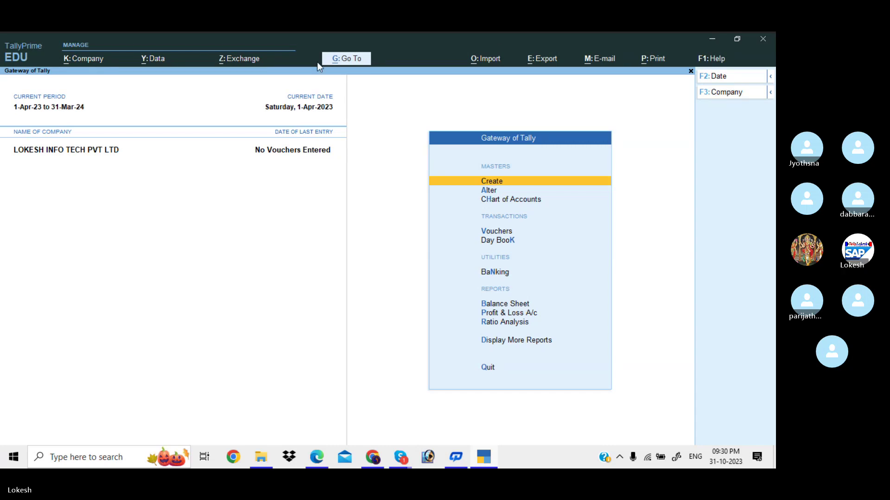
Alter LOKESH INFO TECH PVT LTD to set Control User Access to No, confirming with its password
{"action": "left_click", "coordinate": [95, 59]}
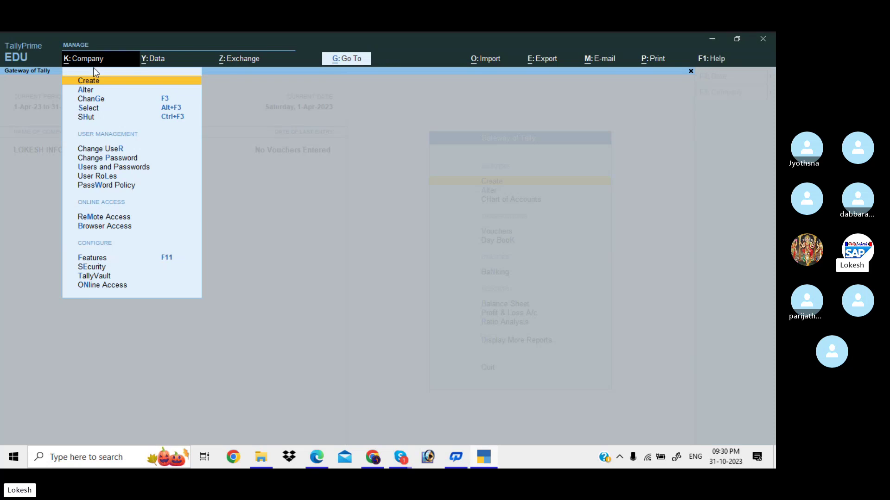
{"action": "left_click", "coordinate": [86, 90]}
{"action": "left_click", "coordinate": [458, 151]}
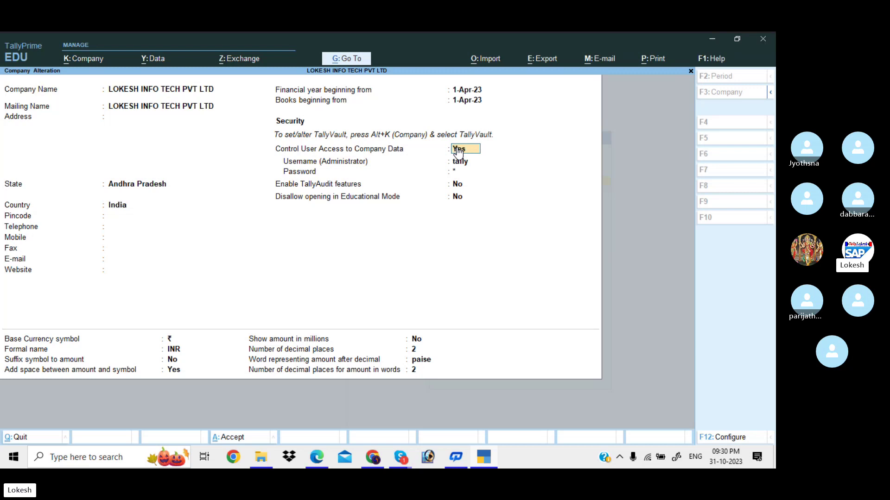
{"action": "key", "text": "n"}
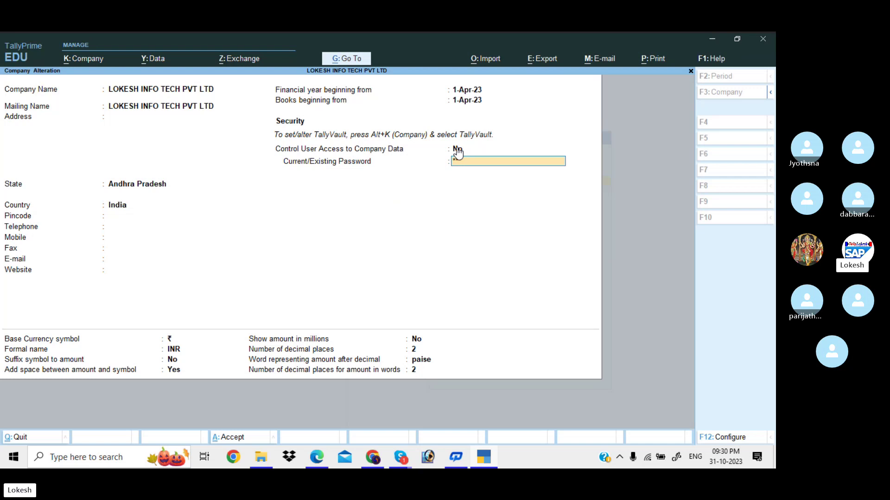
{"action": "key", "text": "Return"}
{"action": "key", "text": "Return"}
{"action": "key", "text": "Return"}
{"action": "key", "text": "Return"}
{"action": "key", "text": "Return"}
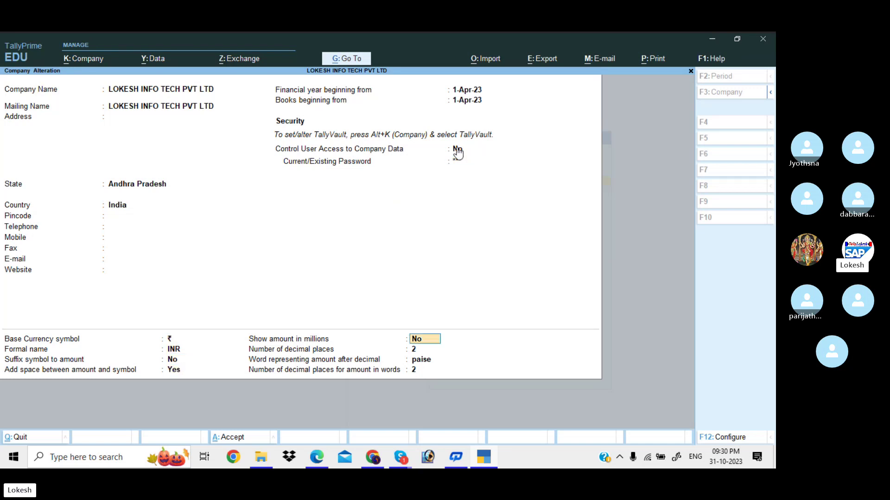
{"action": "key", "text": "Return"}
{"action": "key", "text": "Return"}
{"action": "key", "text": "Return"}
{"action": "key", "text": "Return"}
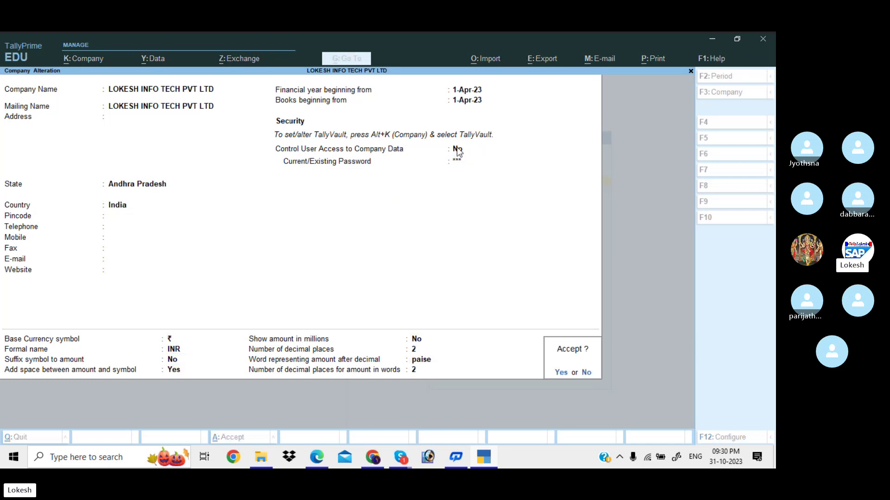
{"action": "key", "text": "Return"}
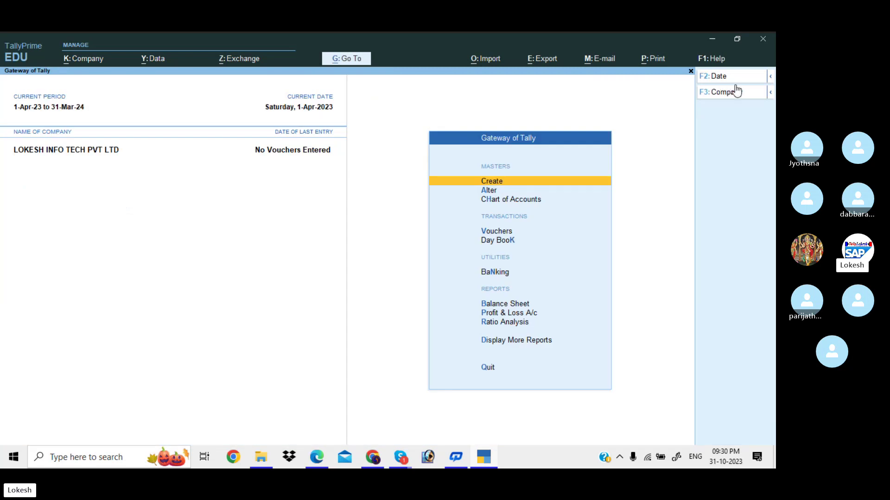
{"action": "left_click", "coordinate": [743, 95]}
Shut LOKESH INFO TECH PVT LTD and reopen it by searching 'lok'
{"action": "key", "text": "Up"}
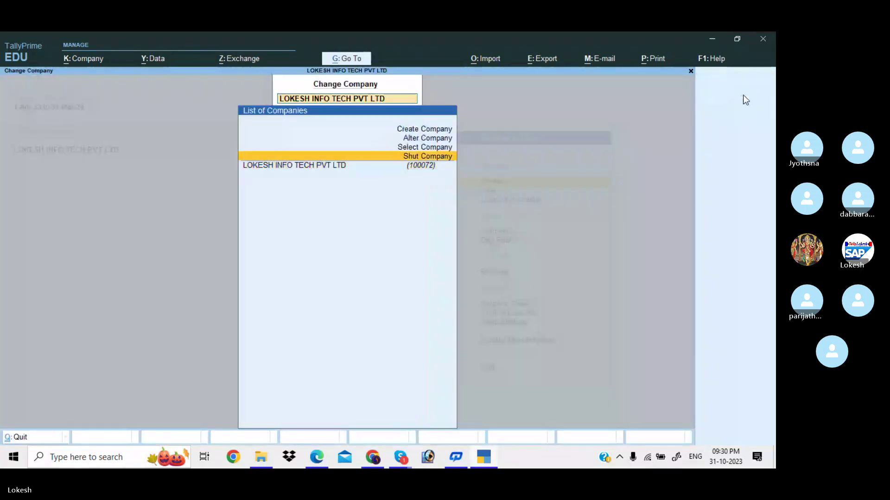
{"action": "key", "text": "Return"}
{"action": "key", "text": "Return"}
{"action": "type", "text": "y"}
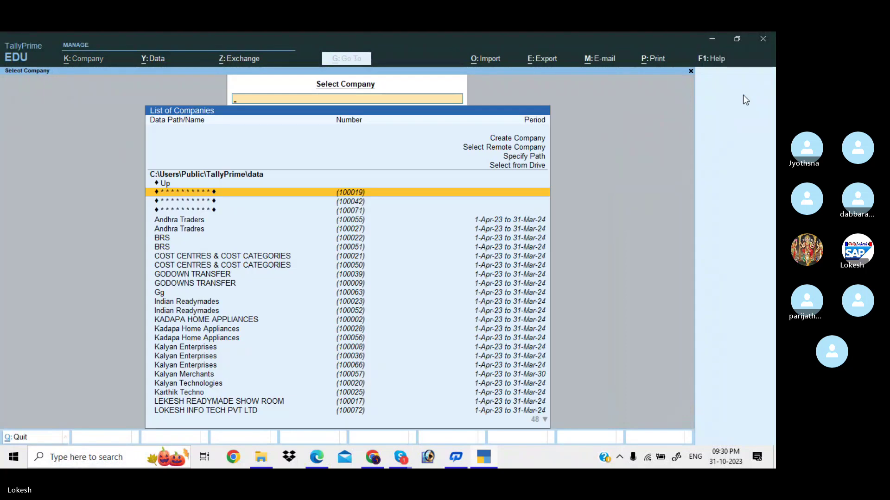
{"action": "type", "text": "lok"}
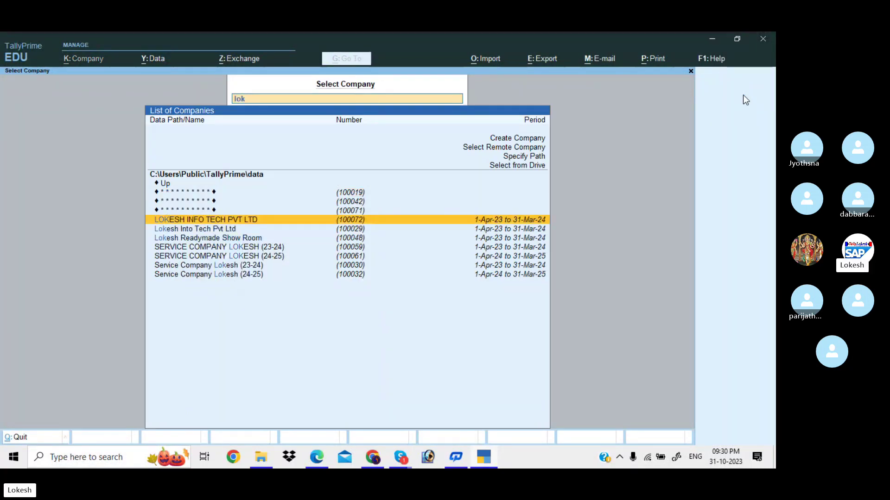
{"action": "key", "text": "Return"}
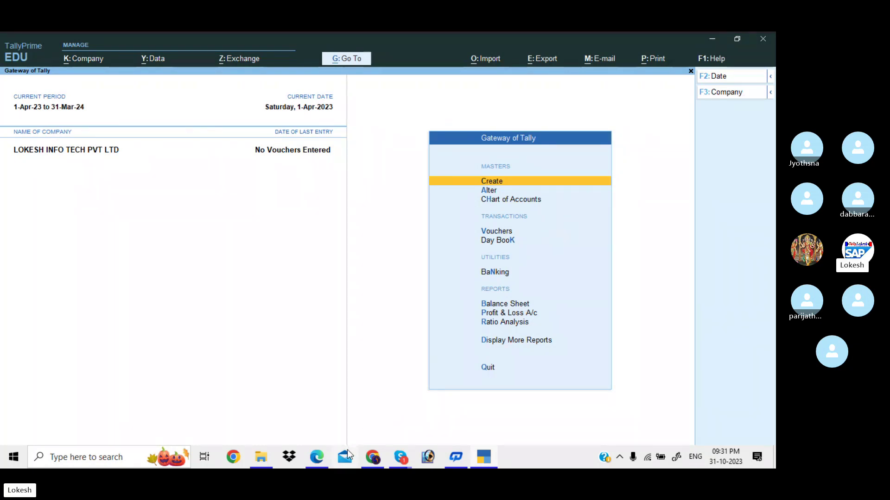
{"action": "mouse_move", "coordinate": [317, 456]}
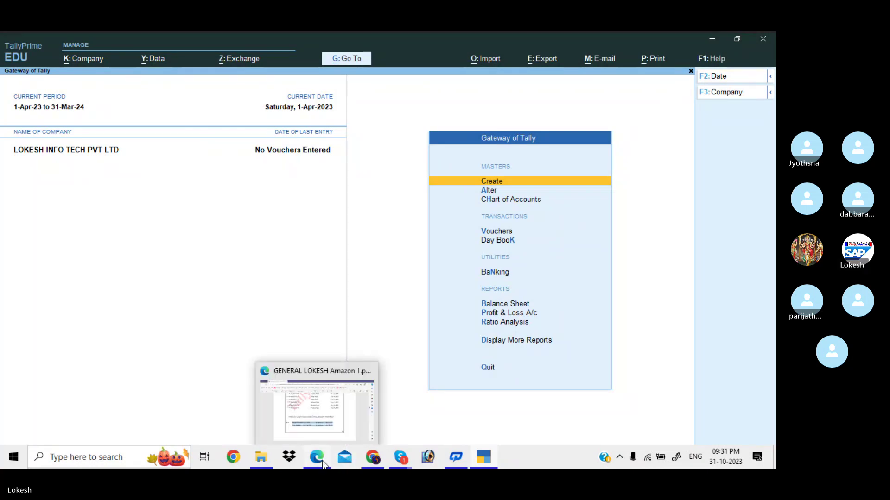
{"action": "mouse_move", "coordinate": [482, 460]}
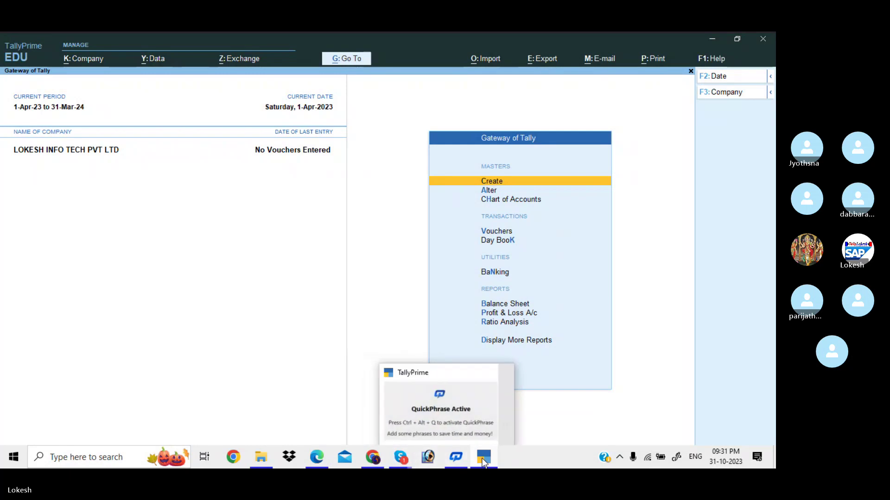
{"action": "left_click", "coordinate": [496, 413]}
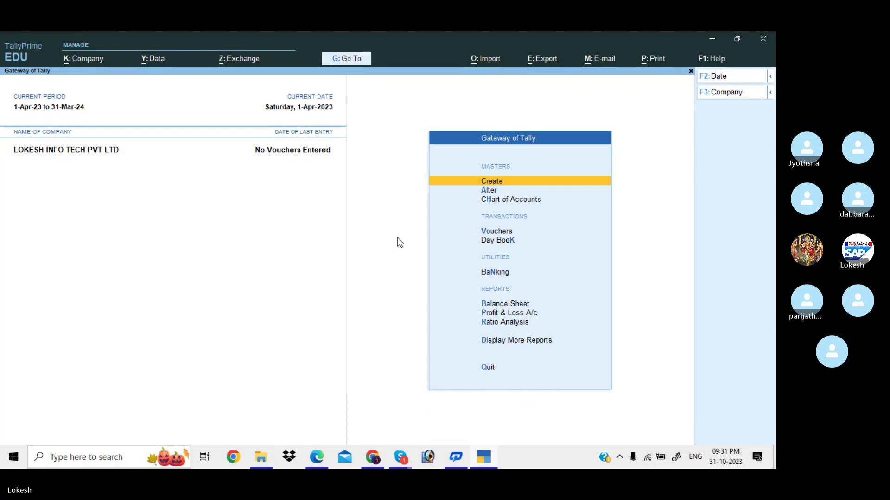
{"action": "left_click", "coordinate": [92, 60]}
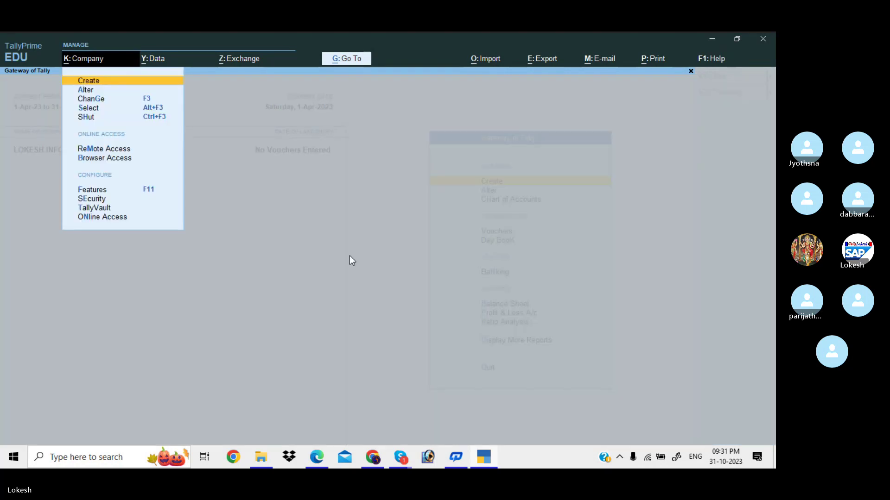
{"action": "key", "text": "Escape"}
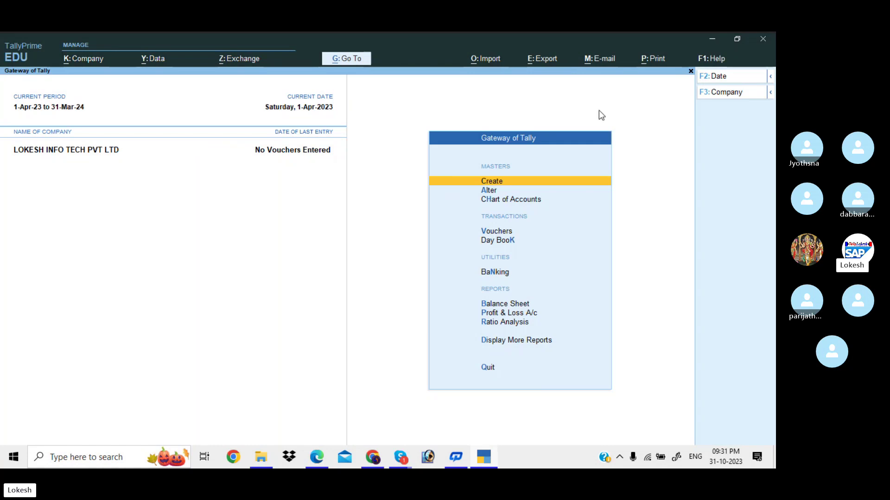
Shut the currently open company
{"action": "left_click", "coordinate": [729, 95]}
{"action": "key", "text": "Up"}
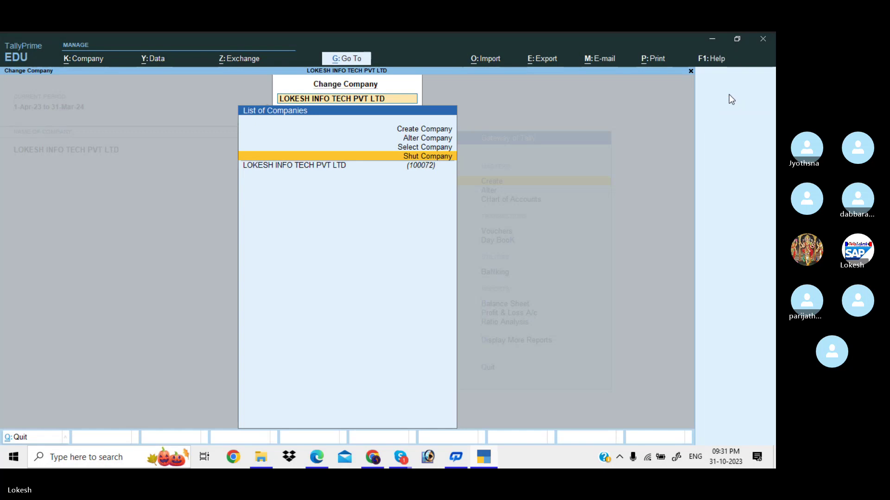
{"action": "key", "text": "Return"}
{"action": "key", "text": "Return"}
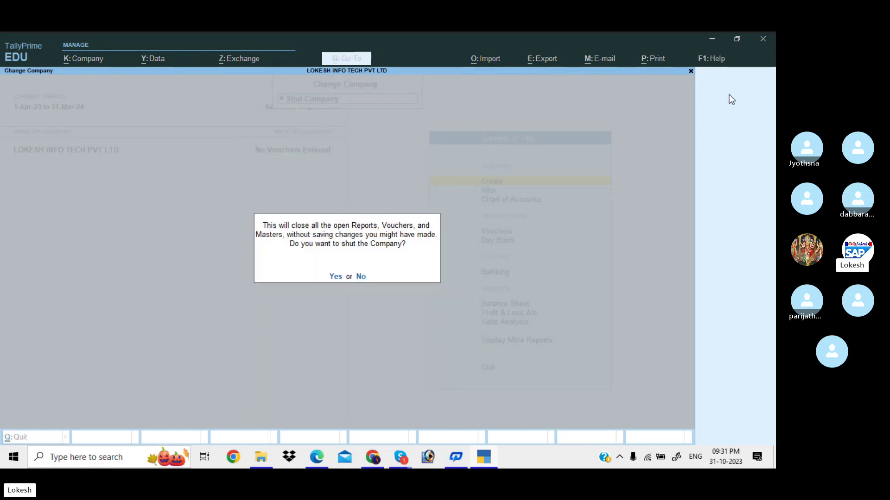
{"action": "key", "text": "y"}
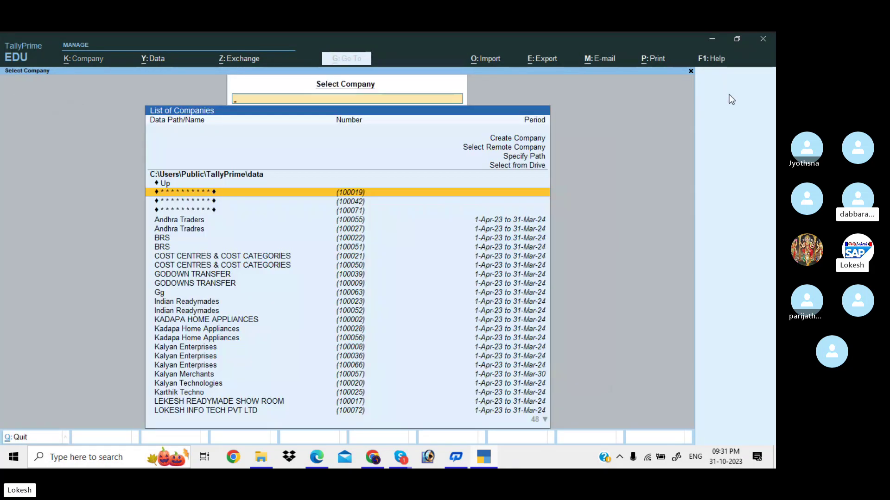
Create company Krishna Traders with state Andhra Pradesh
{"action": "key", "text": "Up"}
{"action": "key", "text": "Up"}
{"action": "key", "text": "Return"}
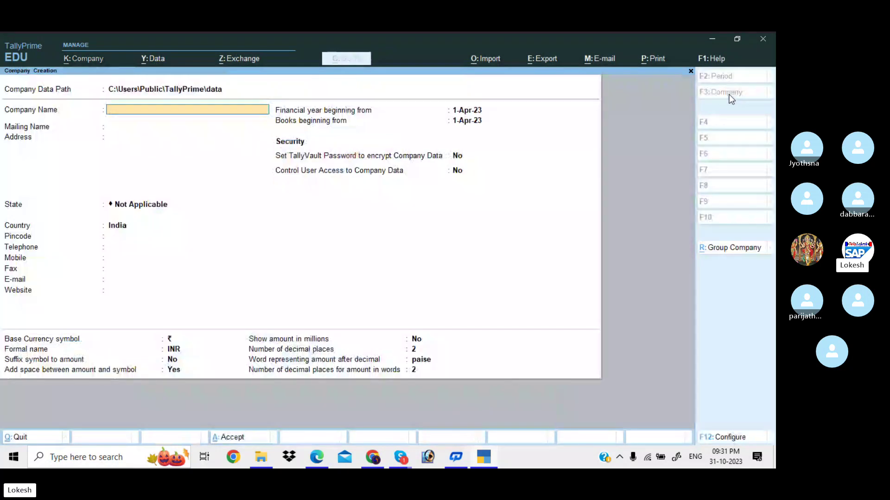
{"action": "type", "text": "Krish"}
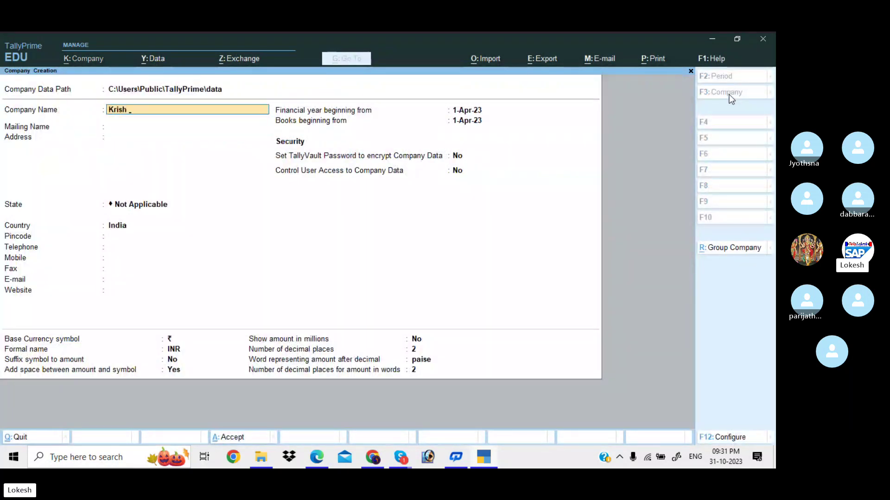
{"action": "type", "text": "na Tra"}
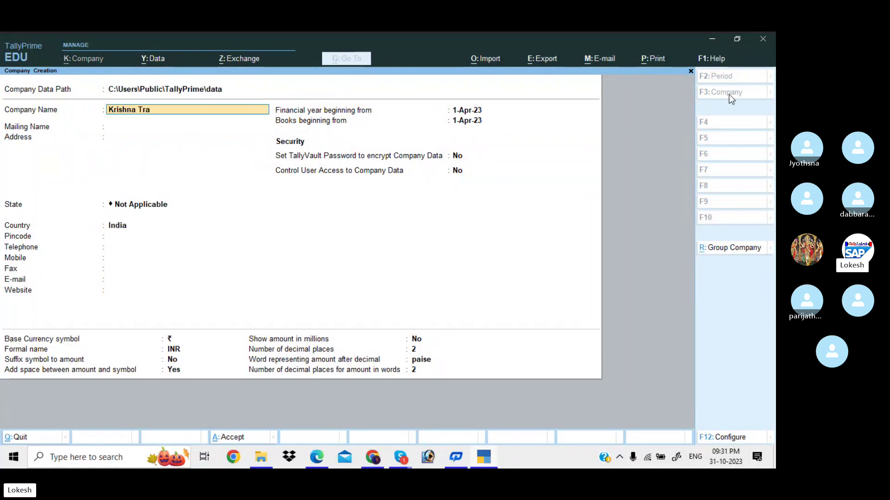
{"action": "type", "text": "ders"}
{"action": "key", "text": "Return"}
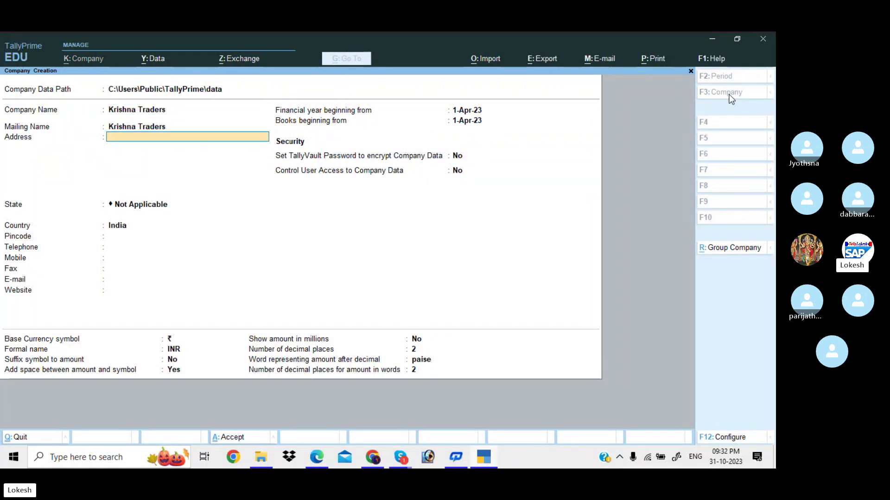
{"action": "key", "text": "Return"}
{"action": "key", "text": "Down"}
{"action": "key", "text": "Down"}
{"action": "key", "text": "Return"}
{"action": "key", "text": "Return"}
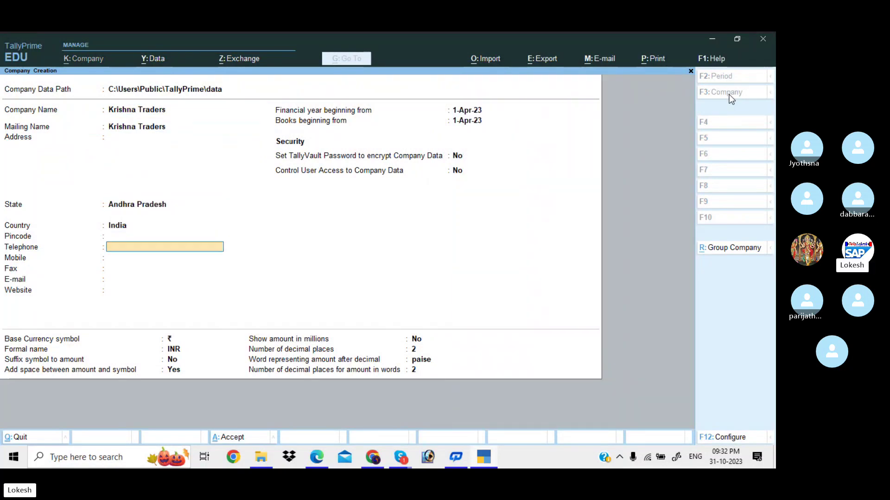
{"action": "key", "text": "Return"}
{"action": "key", "text": "Return"}
{"action": "key", "text": "Return"}
{"action": "key", "text": "Return"}
{"action": "key", "text": "Return"}
{"action": "key", "text": "Return"}
{"action": "key", "text": "Return"}
{"action": "key", "text": "Return"}
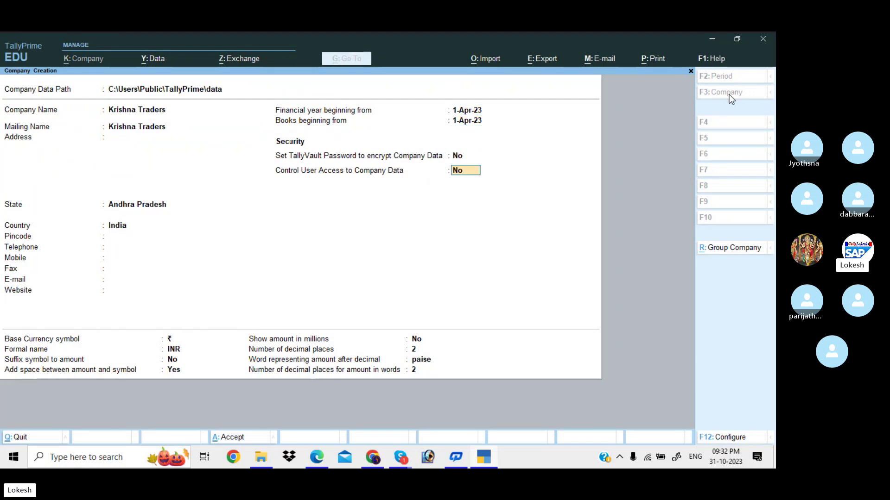
Set Control User Access to Yes with admin username 'tally' and a confirmed three-character password
{"action": "key", "text": "y"}
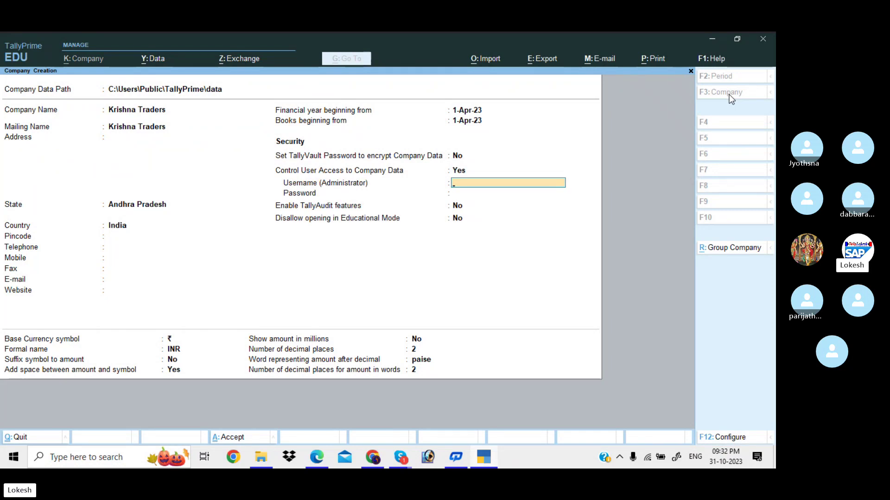
{"action": "type", "text": "tally"}
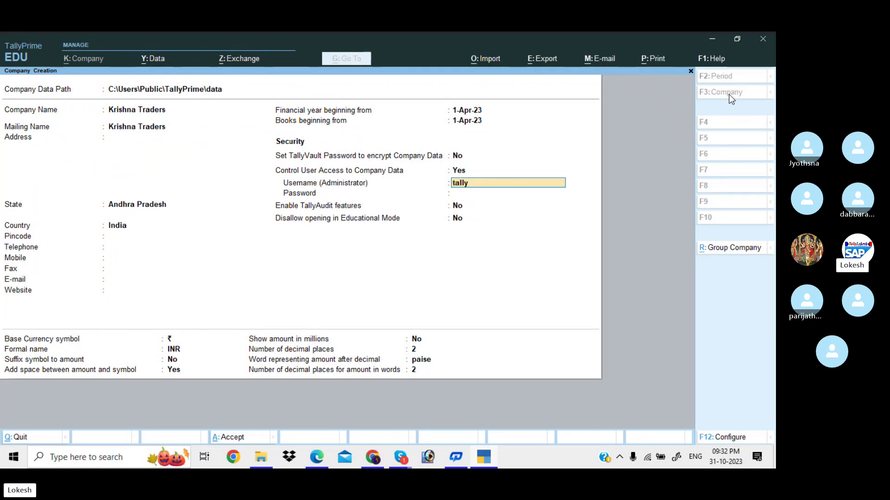
{"action": "key", "text": "Return"}
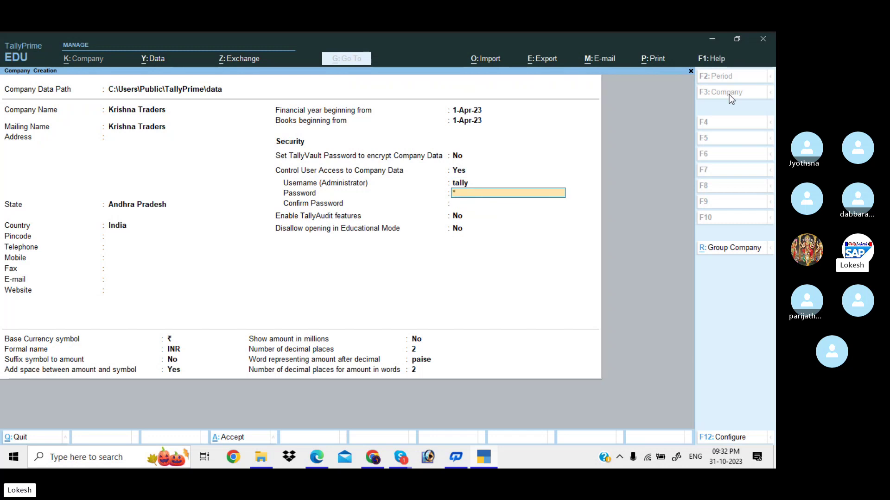
{"action": "type", "text": "***"}
{"action": "key", "text": "Return"}
{"action": "type", "text": "***"}
{"action": "key", "text": "Return"}
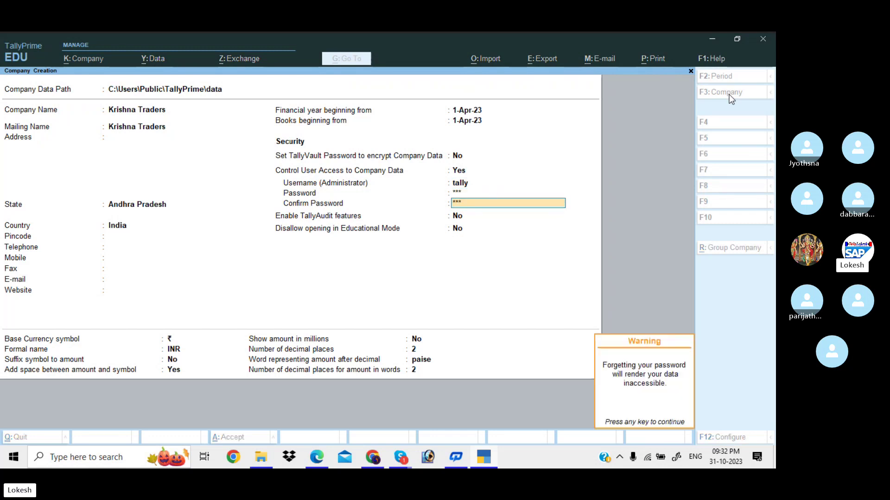
{"action": "key", "text": "Return"}
{"action": "key", "text": "Return"}
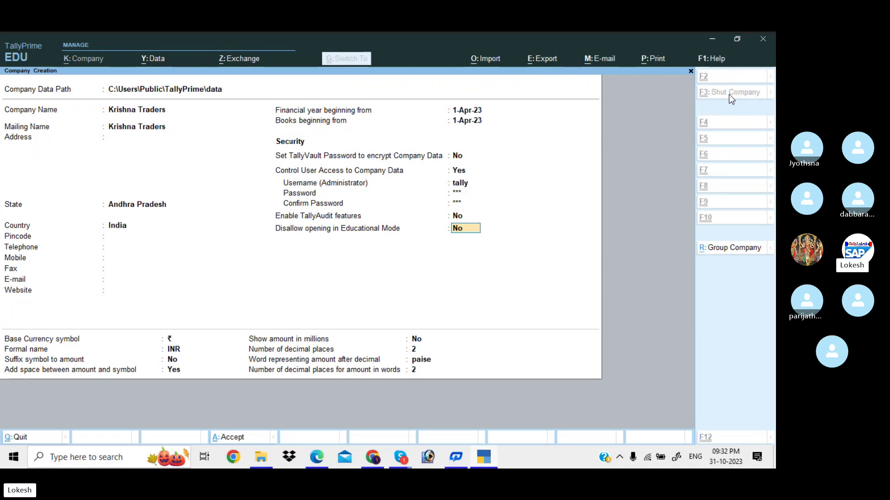
{"action": "key", "text": "Return"}
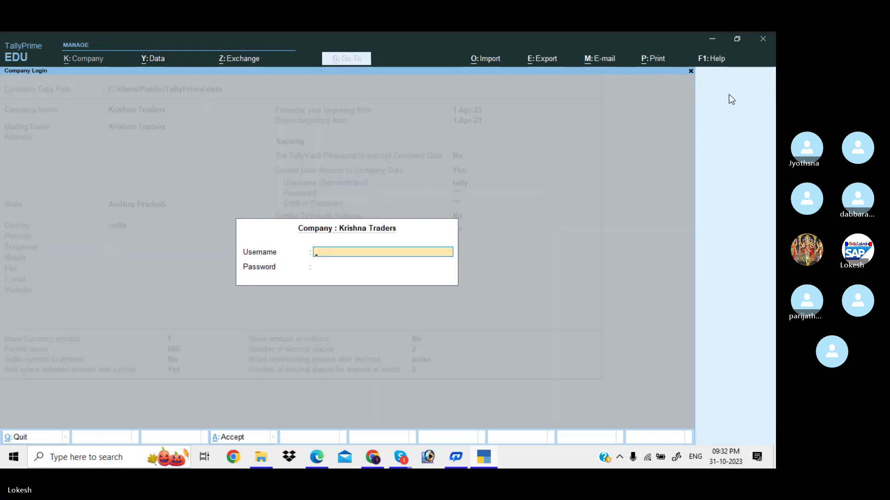
Sign in to Krishna Traders as 'tally' with its password and accept Company Features
{"action": "type", "text": "tally"}
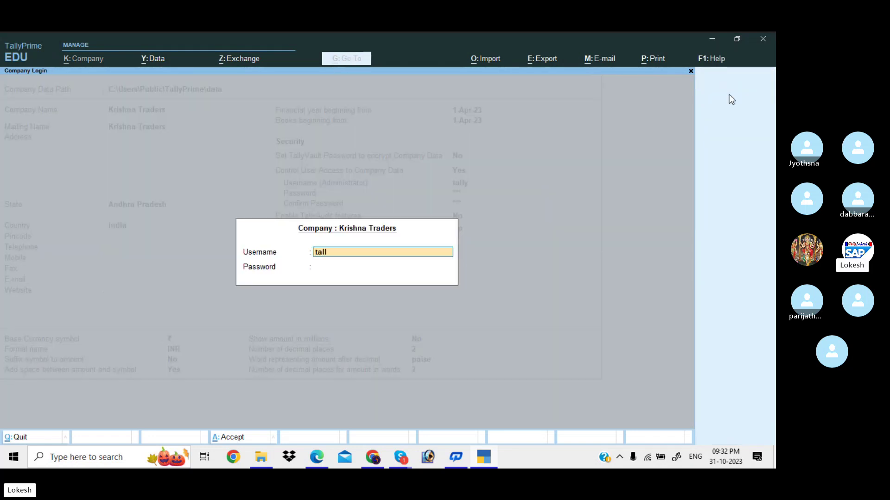
{"action": "key", "text": "Return"}
{"action": "key", "text": "Return"}
{"action": "type", "text": "tally"}
{"action": "key", "text": "Return"}
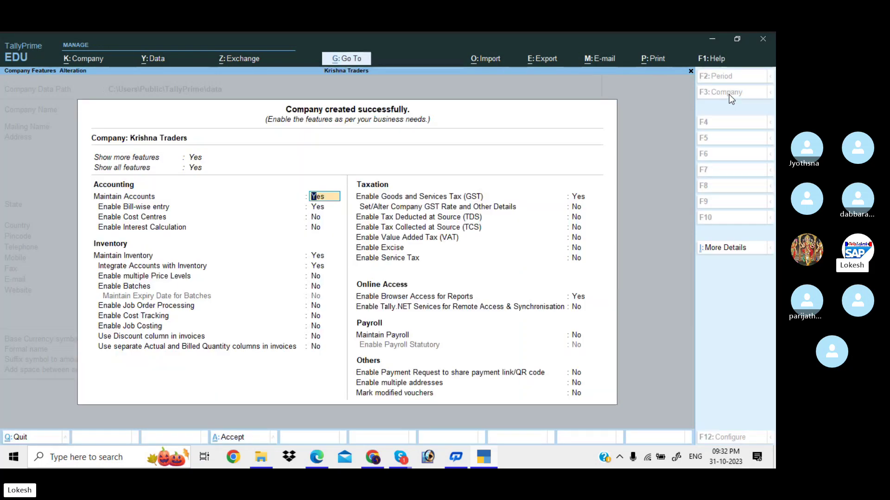
{"action": "key", "text": "ctrl+a"}
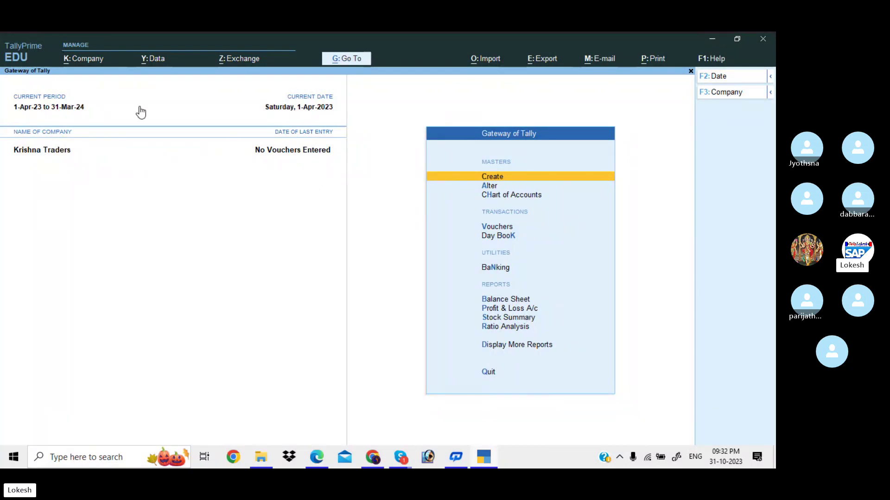
Open Krishna Traders for alteration and change the administrator username to 'LIT'
{"action": "left_click", "coordinate": [95, 61]}
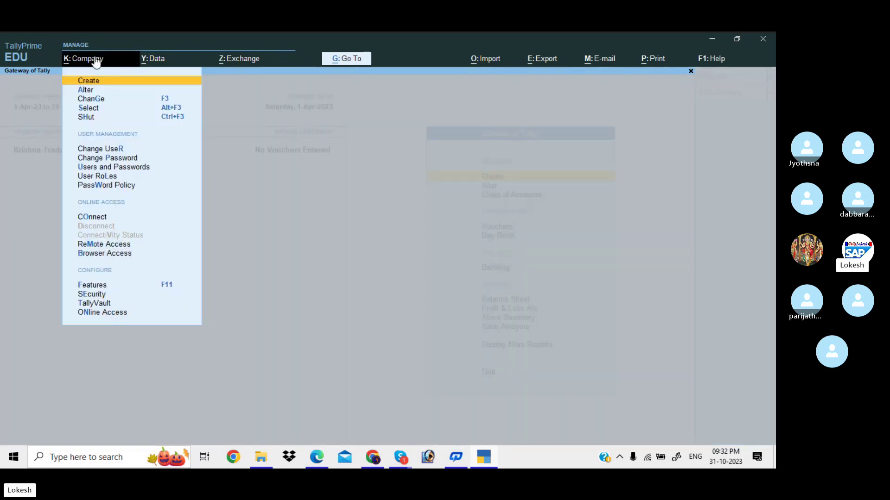
{"action": "left_click", "coordinate": [96, 89]}
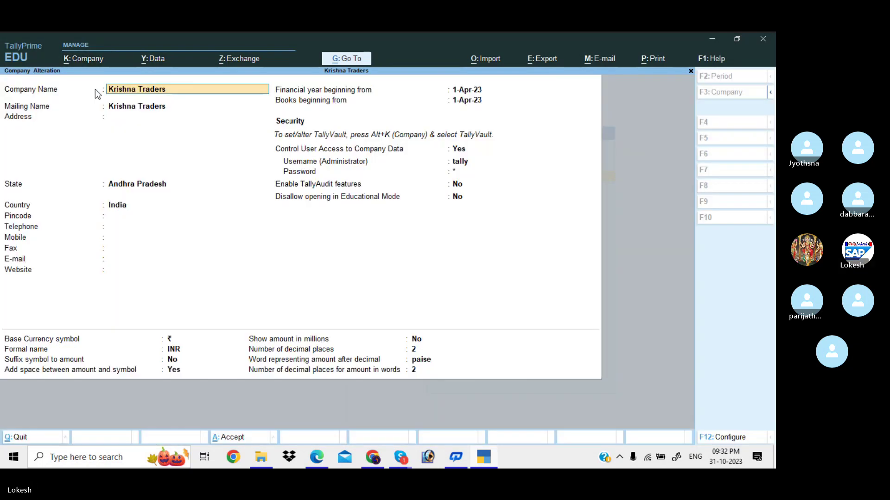
{"action": "left_click", "coordinate": [462, 162]}
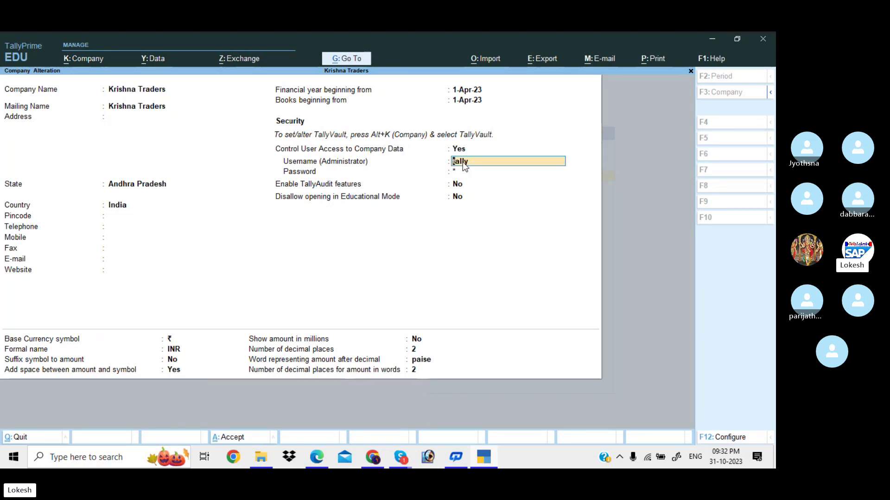
{"action": "key", "text": "BackSpace"}
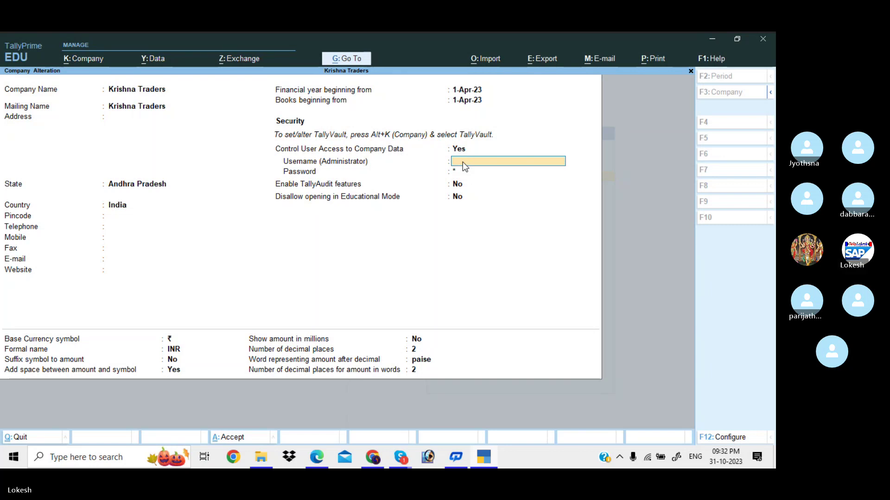
{"action": "type", "text": "lit"}
{"action": "key", "text": "BackSpace"}
{"action": "key", "text": "BackSpace"}
{"action": "key", "text": "BackSpace"}
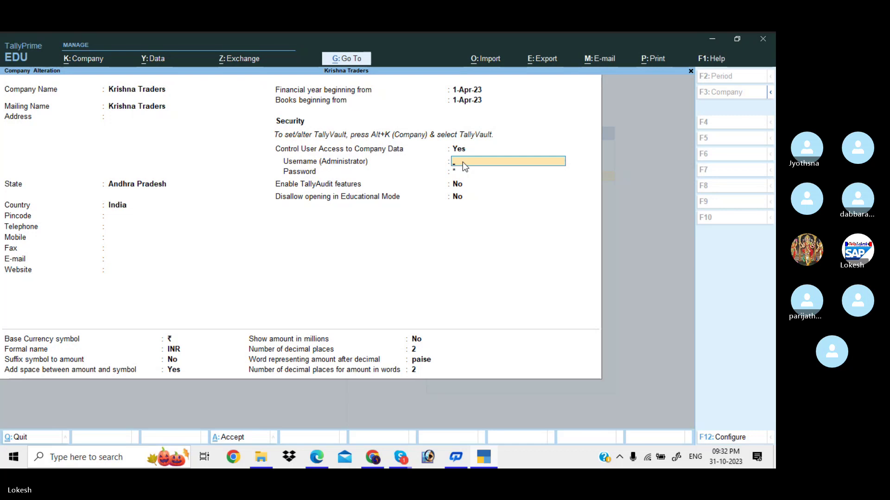
{"action": "type", "text": "LIT"}
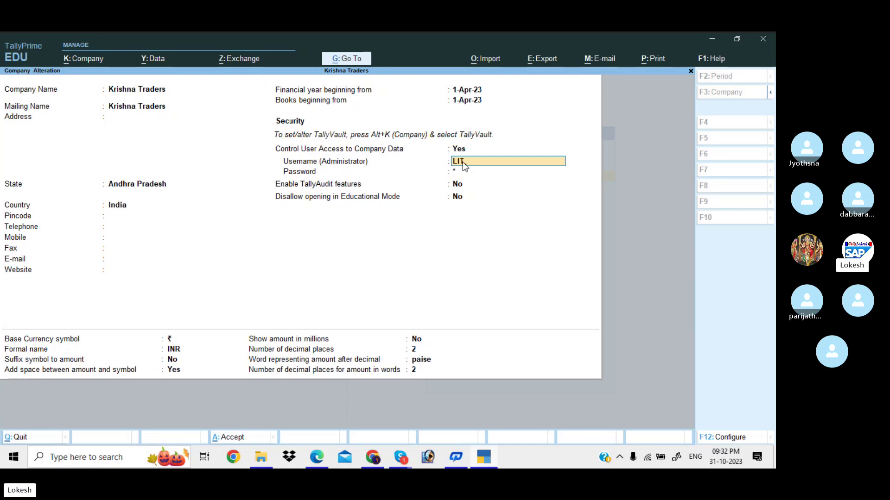
{"action": "key", "text": "Return"}
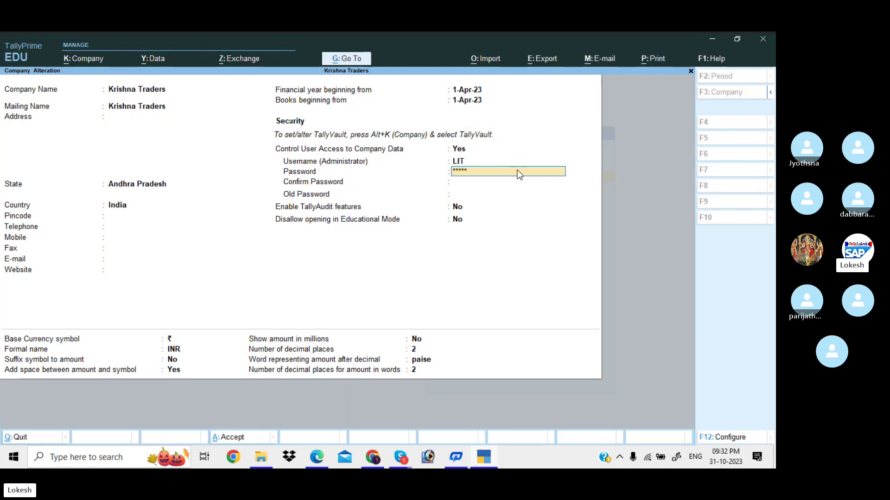
Set and confirm the new administrator password, enter the old password, and save the company
{"action": "key", "text": "Return"}
{"action": "type", "text": "****"}
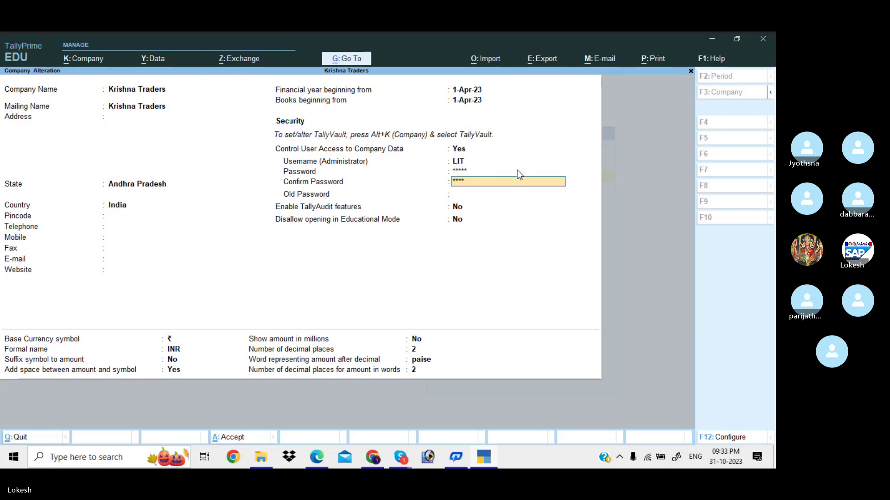
{"action": "key", "text": "Return"}
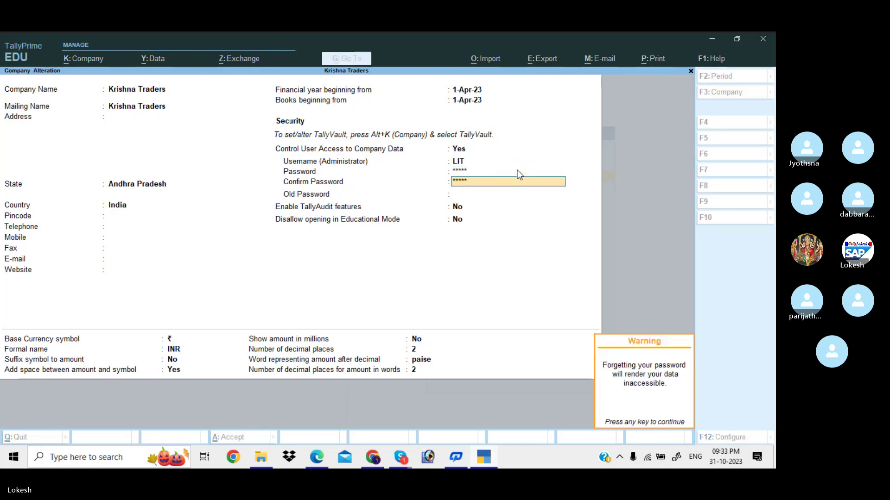
{"action": "key", "text": "Return"}
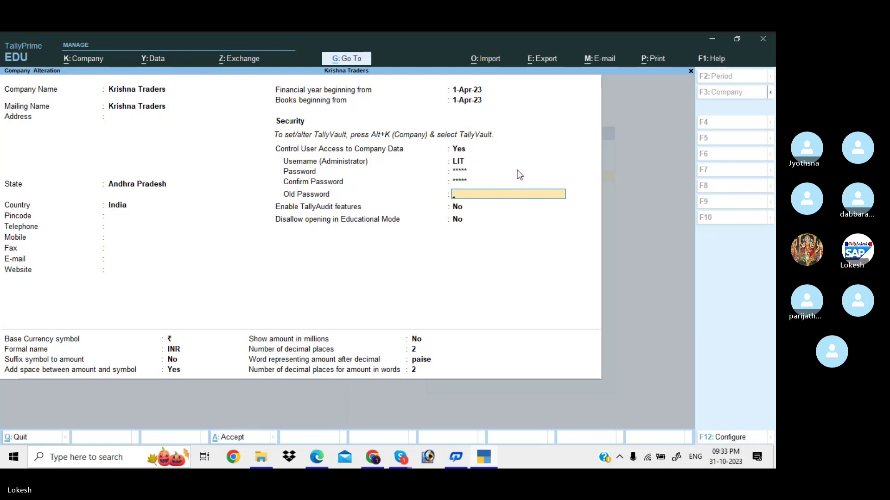
{"action": "type", "text": "*"}
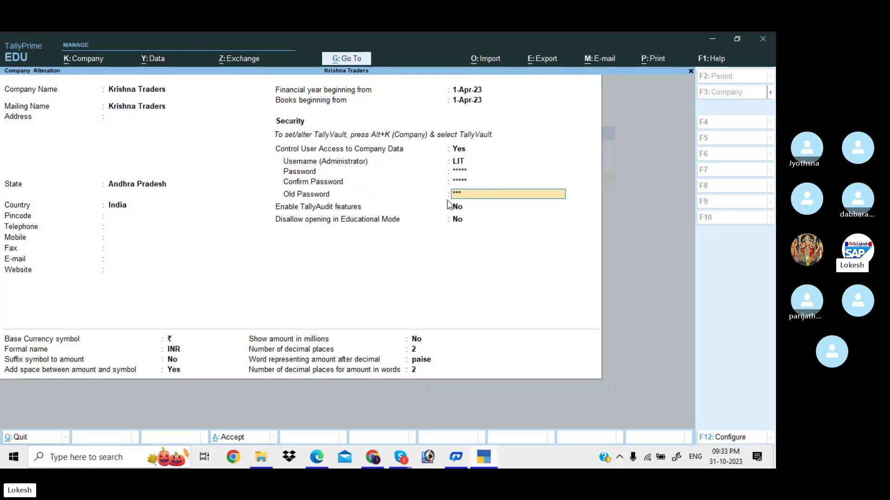
{"action": "key", "text": "Return"}
{"action": "key", "text": "Return"}
{"action": "key", "text": "Return"}
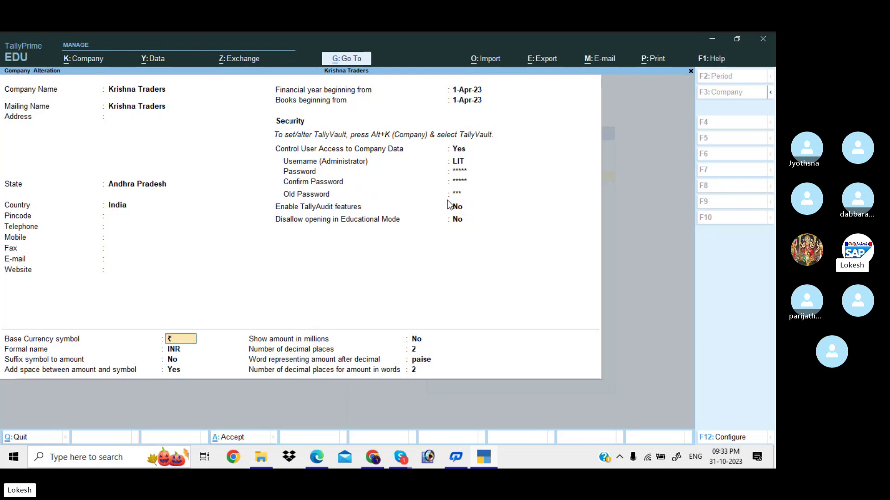
{"action": "key", "text": "Return"}
{"action": "key", "text": "Return"}
{"action": "key", "text": "Return"}
{"action": "key", "text": "Return"}
{"action": "key", "text": "Return"}
{"action": "key", "text": "Return"}
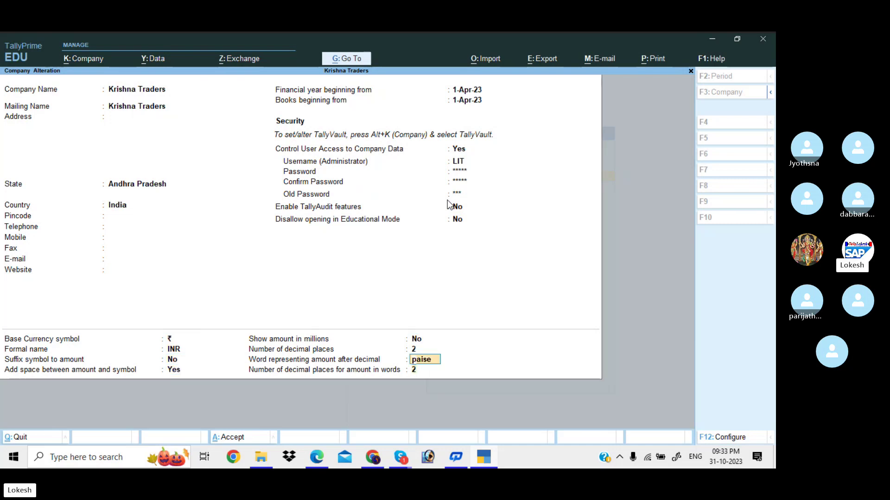
{"action": "key", "text": "Return"}
{"action": "key", "text": "Return"}
{"action": "key", "text": "Return"}
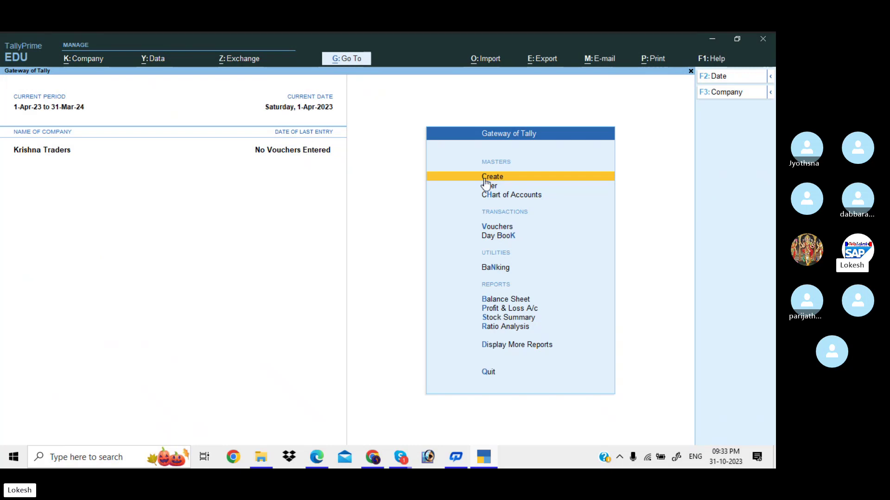
Shut the Krishna Traders company
{"action": "left_click", "coordinate": [734, 93]}
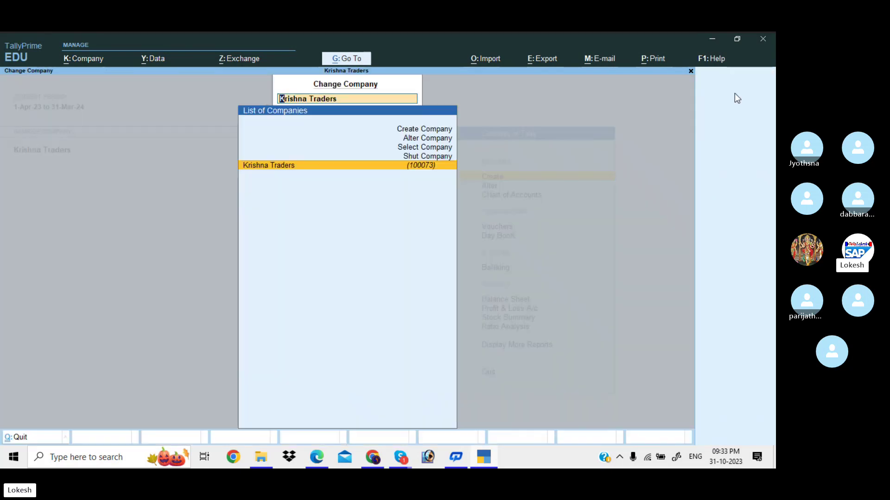
{"action": "key", "text": "Up"}
{"action": "key", "text": "Return"}
{"action": "key", "text": "Return"}
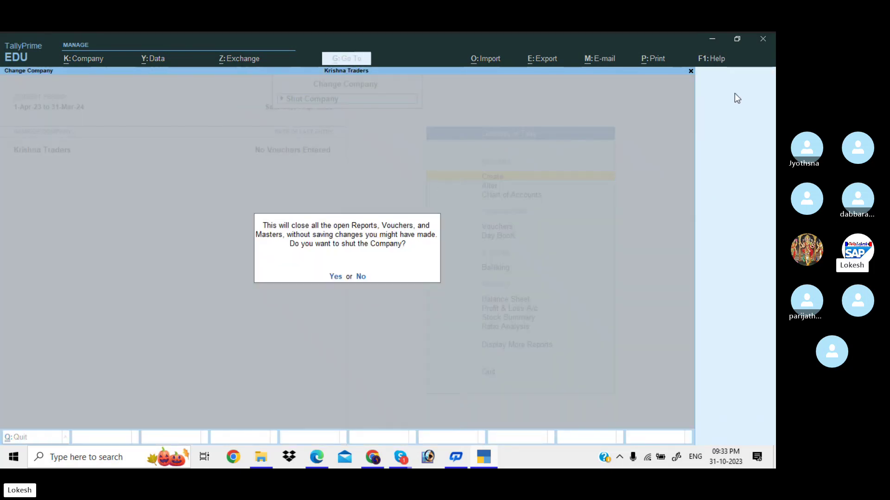
Reopen Krishna Traders logging in as 'LIT' with the new password, then bring Skype's call forward
{"action": "type", "text": "y"}
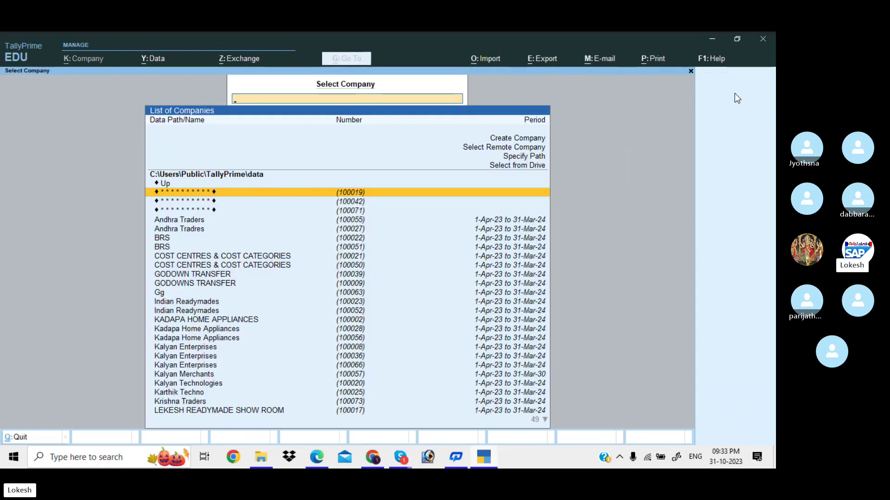
{"action": "type", "text": "kris"}
{"action": "key", "text": "Return"}
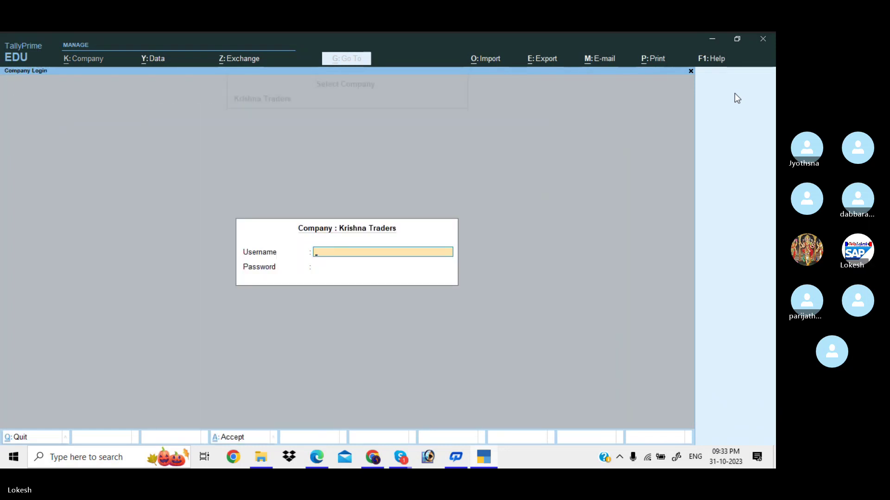
{"action": "type", "text": "LIT"}
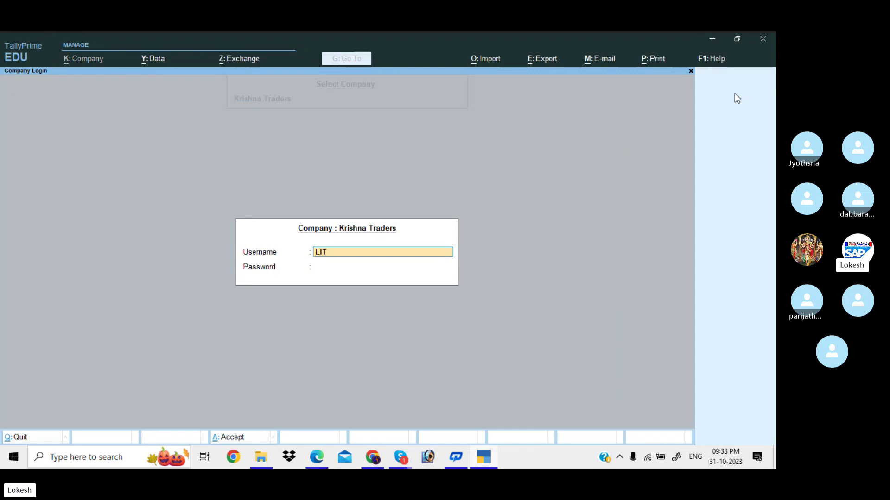
{"action": "key", "text": "Return"}
{"action": "type", "text": "****"}
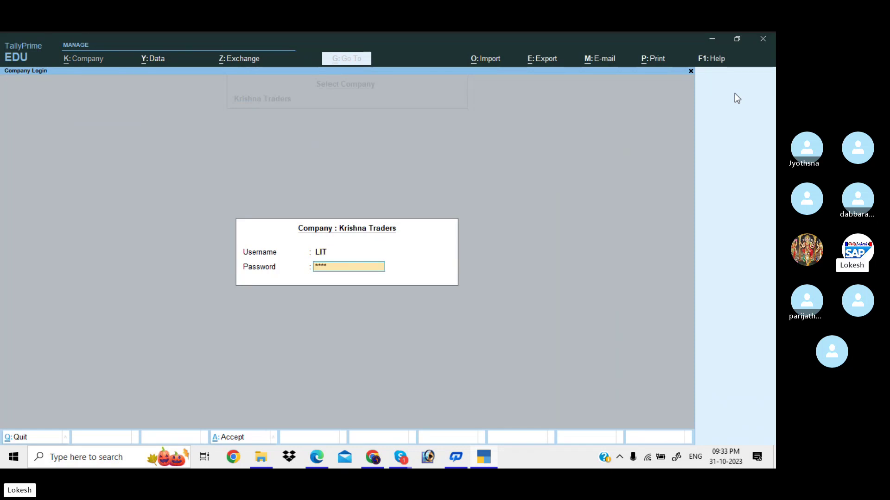
{"action": "key", "text": "Return"}
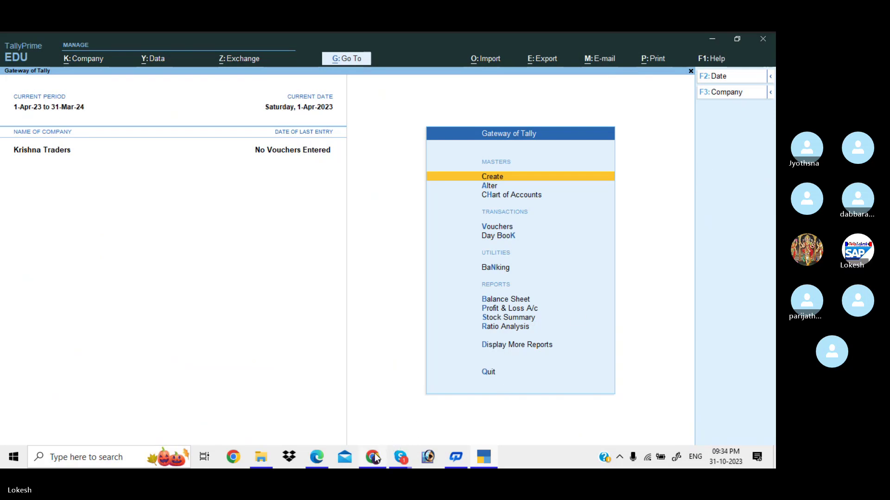
{"action": "mouse_move", "coordinate": [400, 460]}
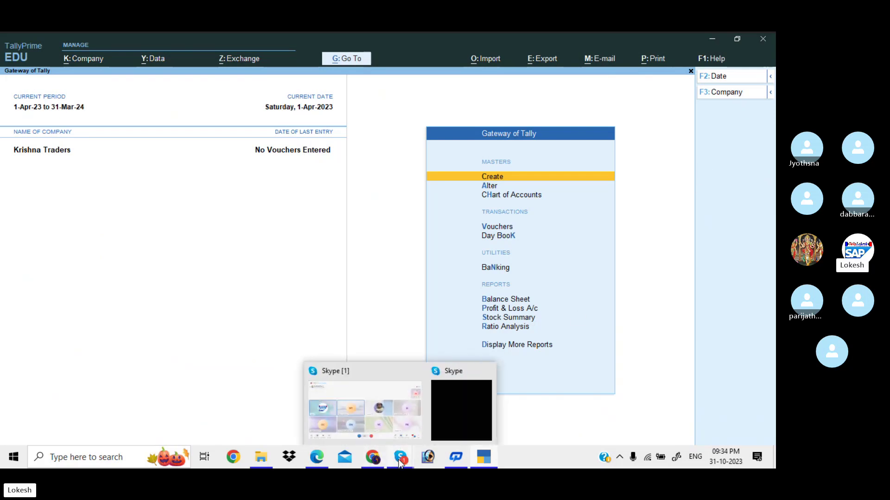
{"action": "left_click", "coordinate": [410, 410]}
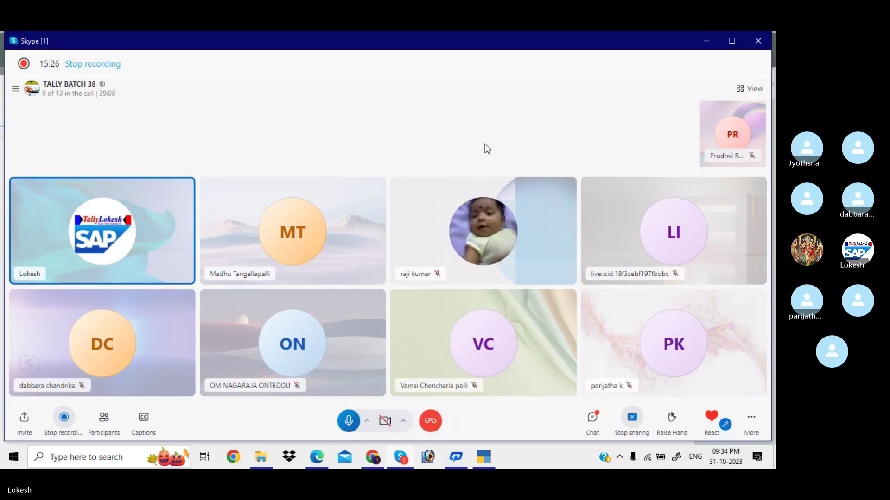